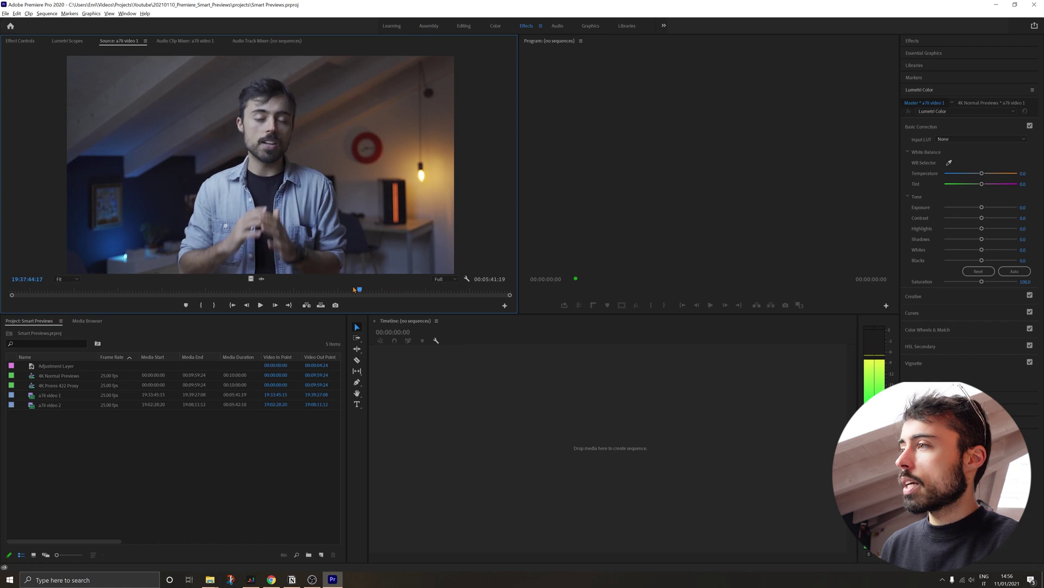
- Start a new sequence from the Digital SLR 1080p preset DSLR 1080p25 (1920x1080, 25 fps)
{"action": "left_click", "coordinate": [169, 445]}
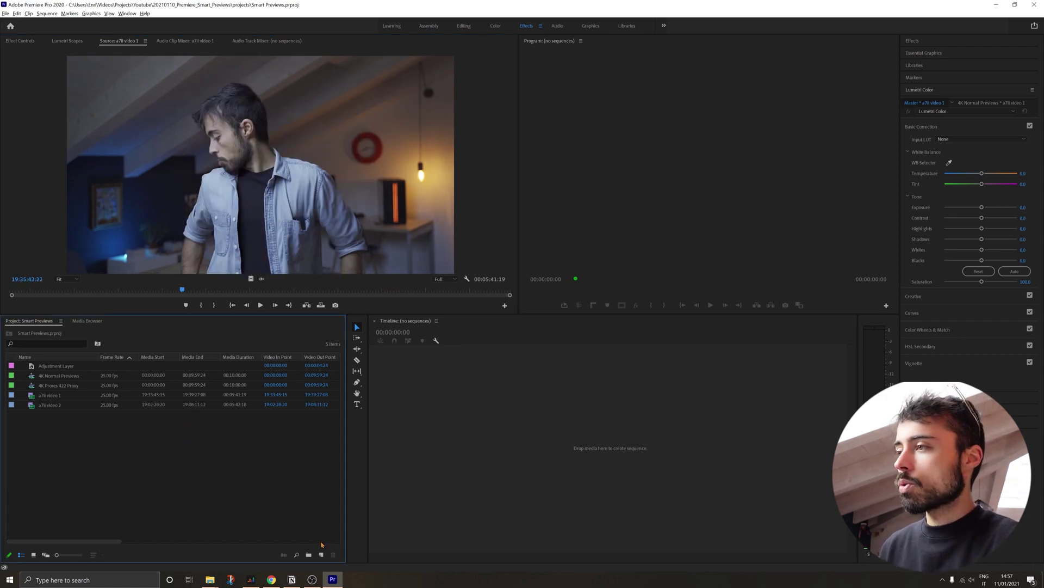
{"action": "left_click", "coordinate": [321, 554]}
{"action": "left_click", "coordinate": [334, 462]}
{"action": "left_click", "coordinate": [401, 218]}
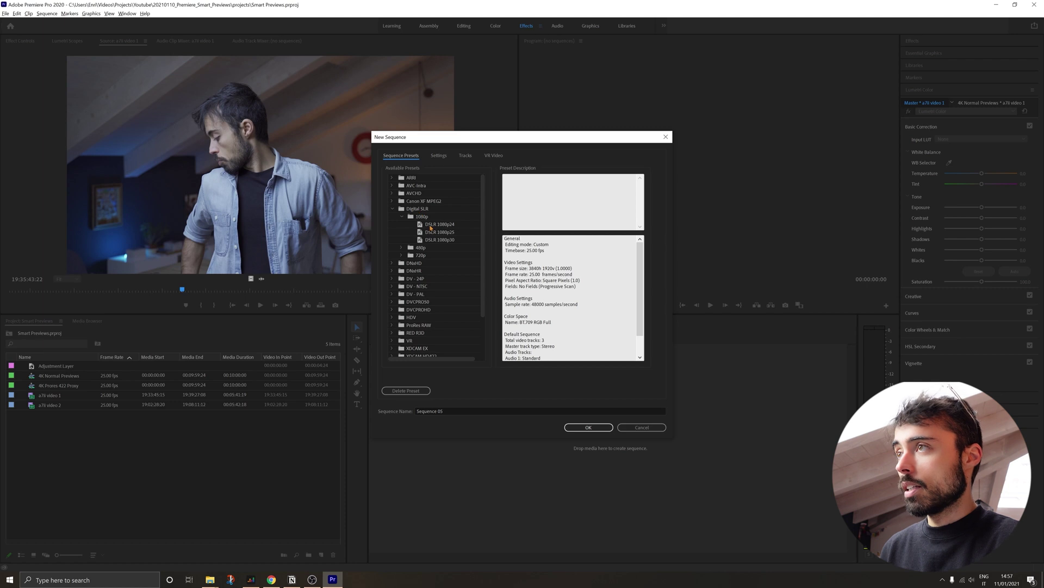
{"action": "left_click", "coordinate": [420, 233]}
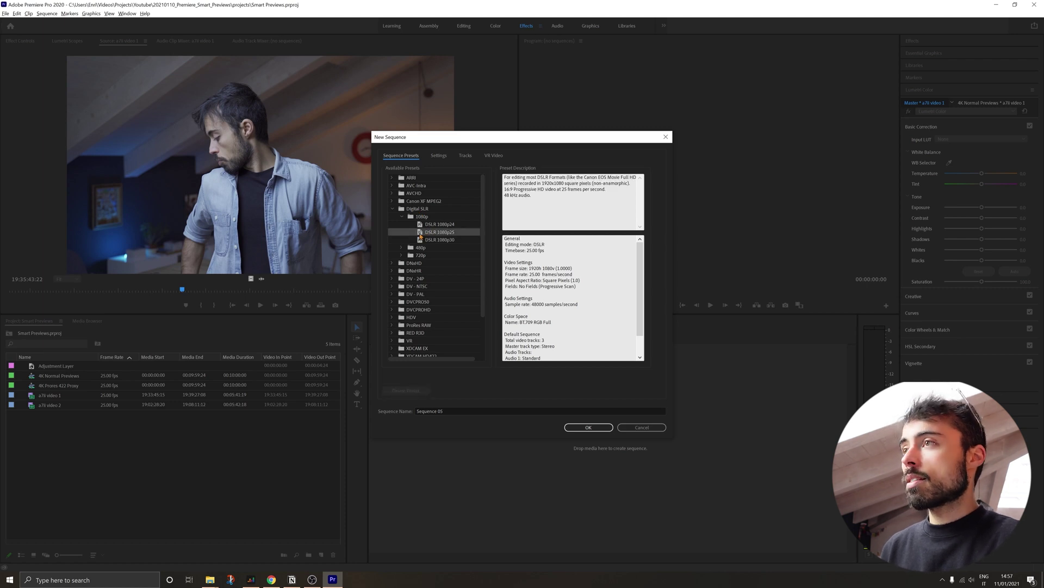
- Set the sequence to Custom editing mode, 25 fps timebase and a 3840 x 2160 frame size
{"action": "left_click", "coordinate": [439, 156]}
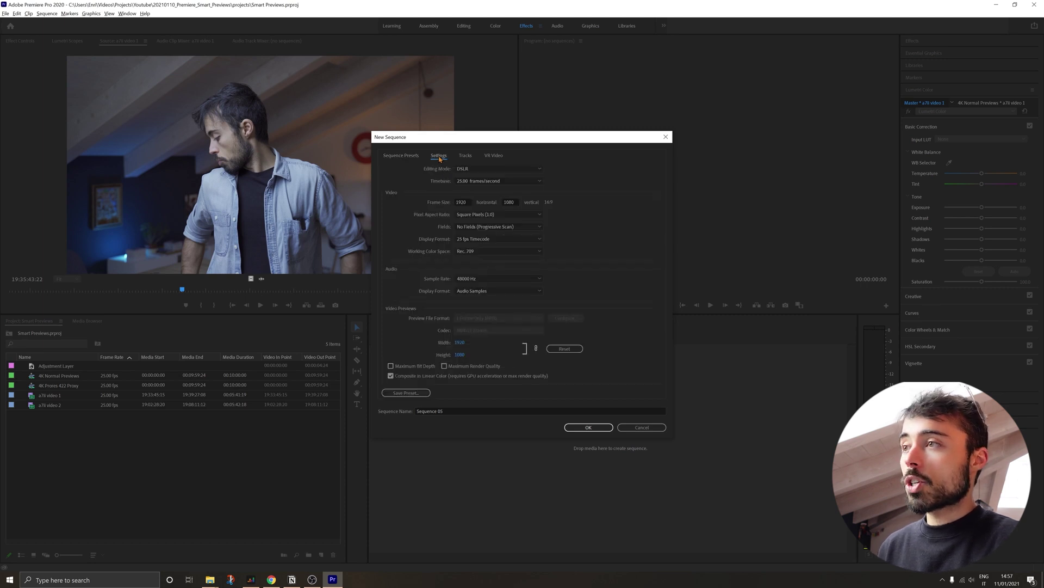
{"action": "left_click", "coordinate": [490, 169]}
{"action": "left_click", "coordinate": [486, 197]}
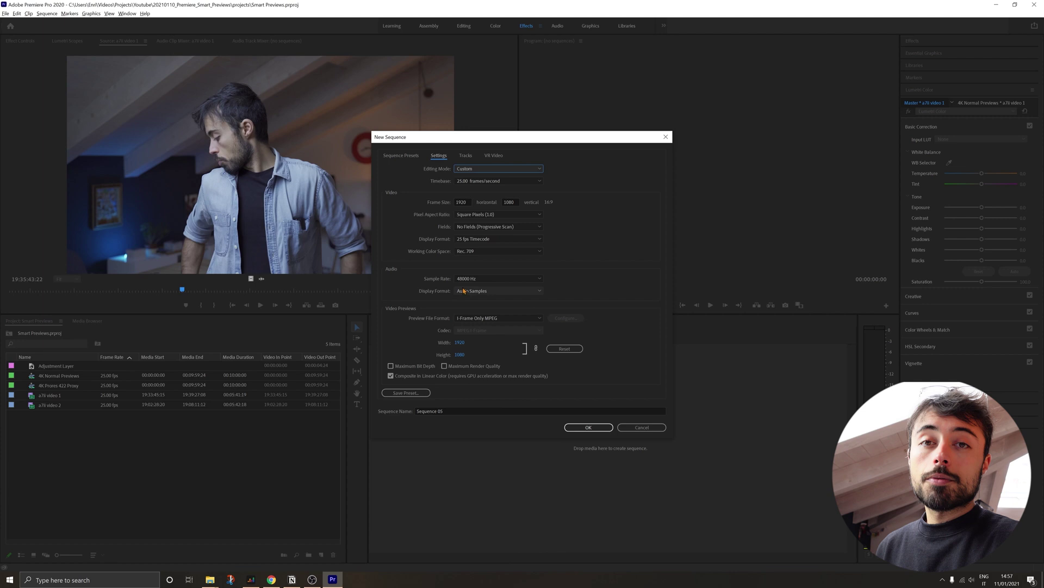
{"action": "left_click", "coordinate": [481, 181]}
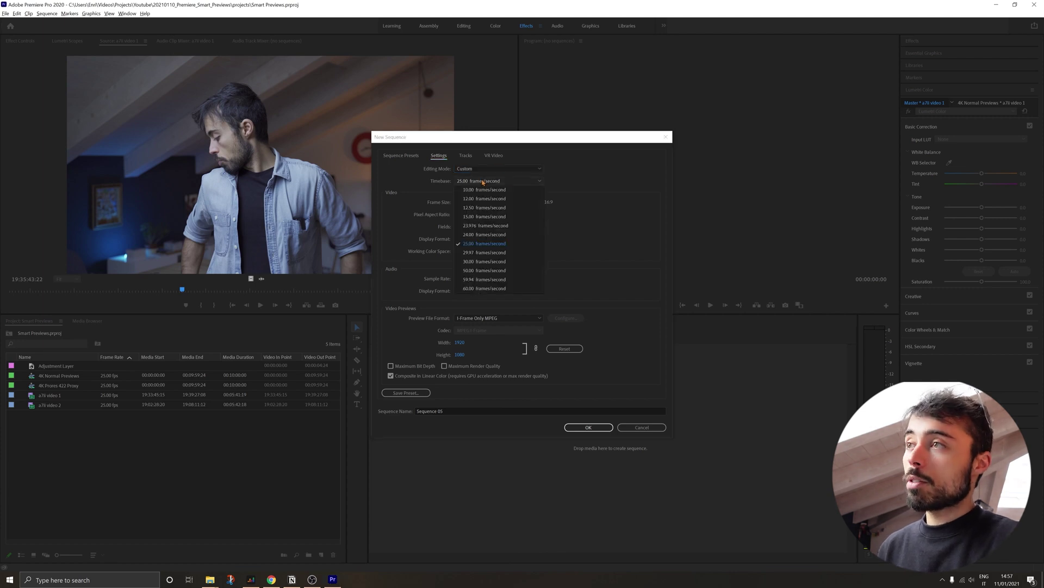
{"action": "left_click", "coordinate": [484, 181]}
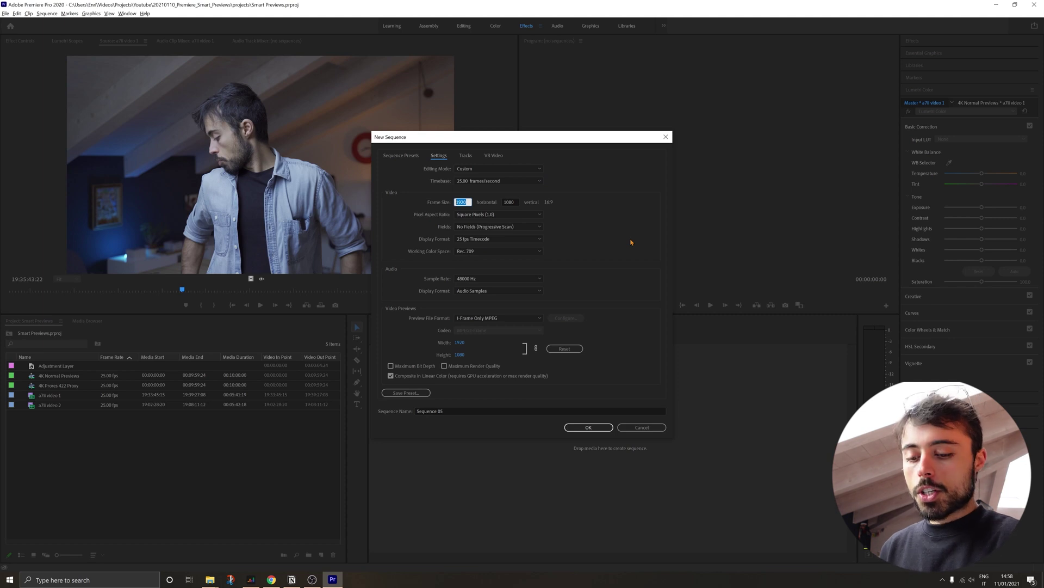
{"action": "type", "text": "3840"}
{"action": "key", "text": "Tab"}
{"action": "type", "text": "21"}
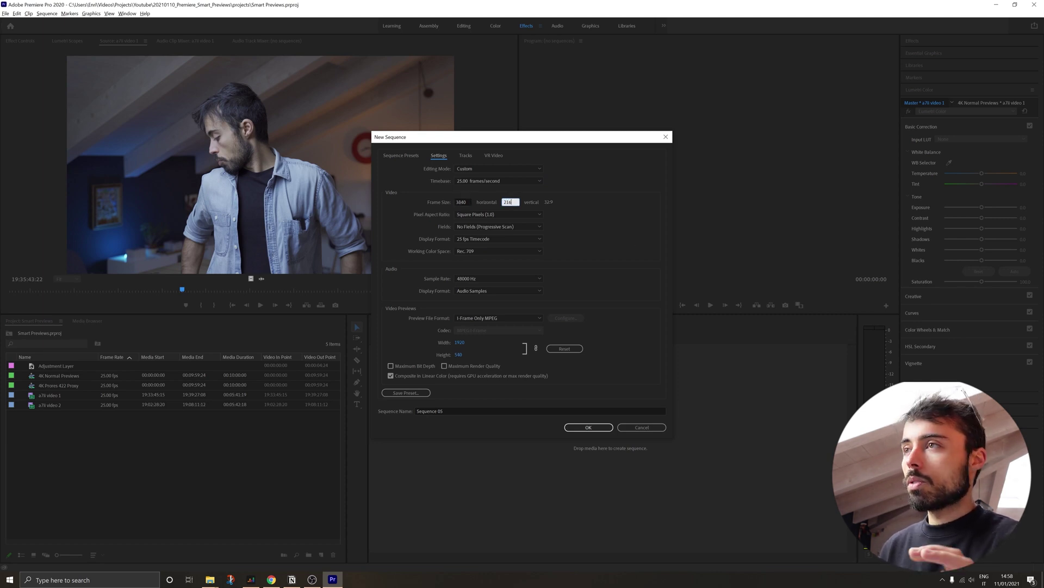
{"action": "type", "text": "60"}
{"action": "key", "text": "Tab"}
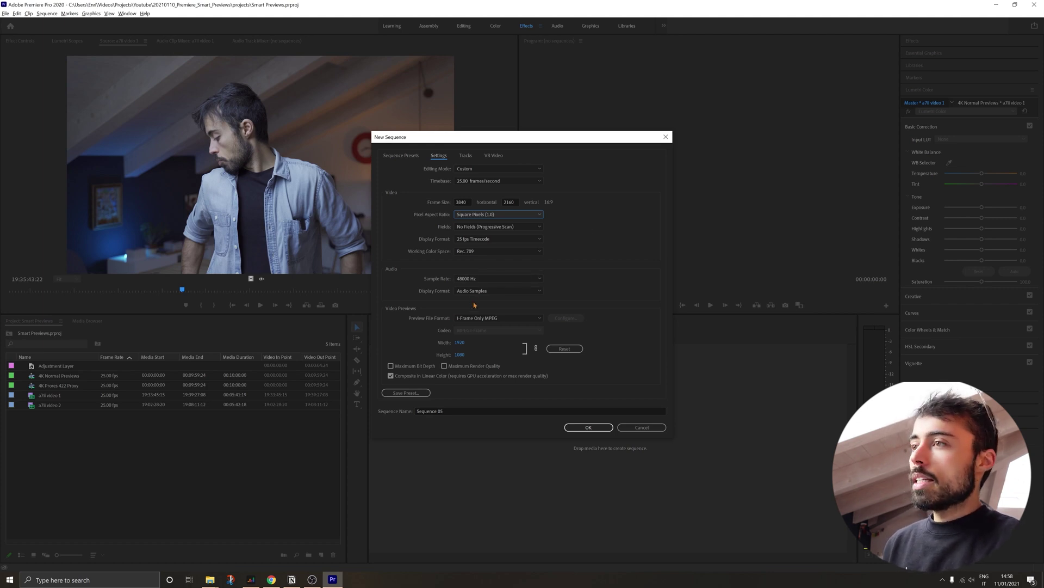
{"action": "left_click", "coordinate": [499, 319]}
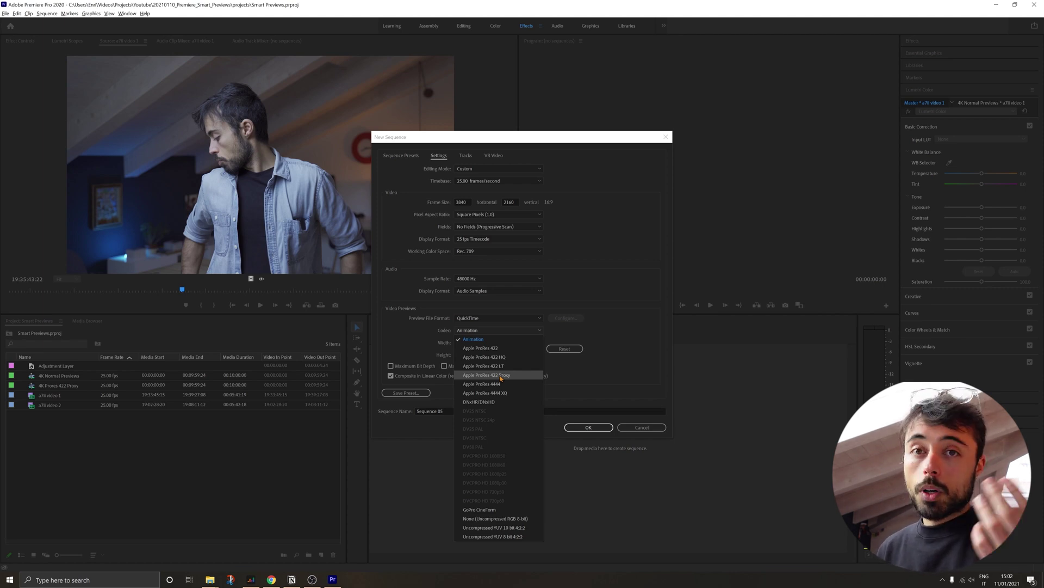
- Use Apple ProRes 422 Proxy previews and create the Apple Prores Proxy 422 sequence
{"action": "left_click", "coordinate": [500, 375]}
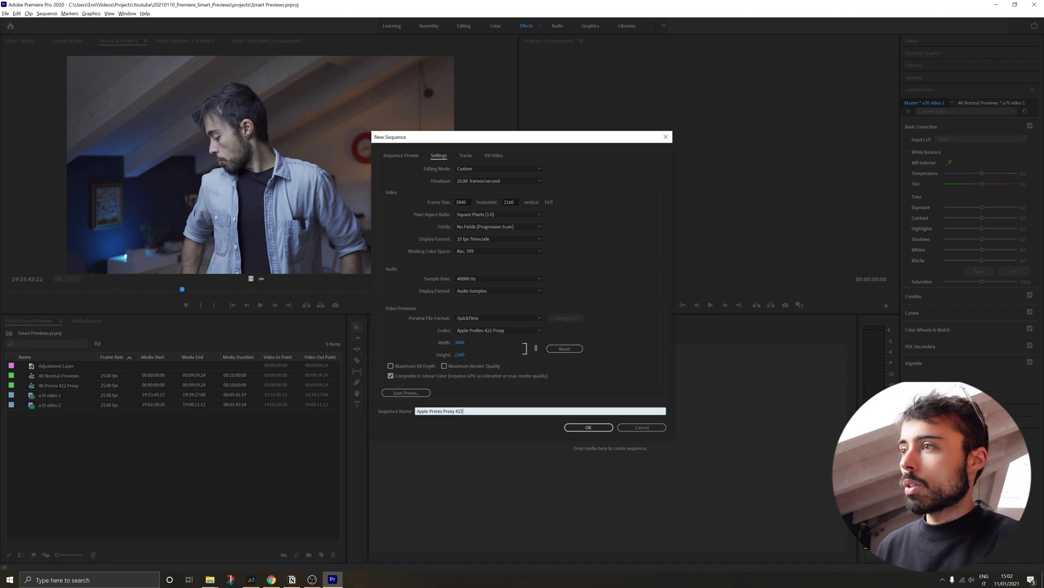
{"action": "left_click", "coordinate": [585, 429]}
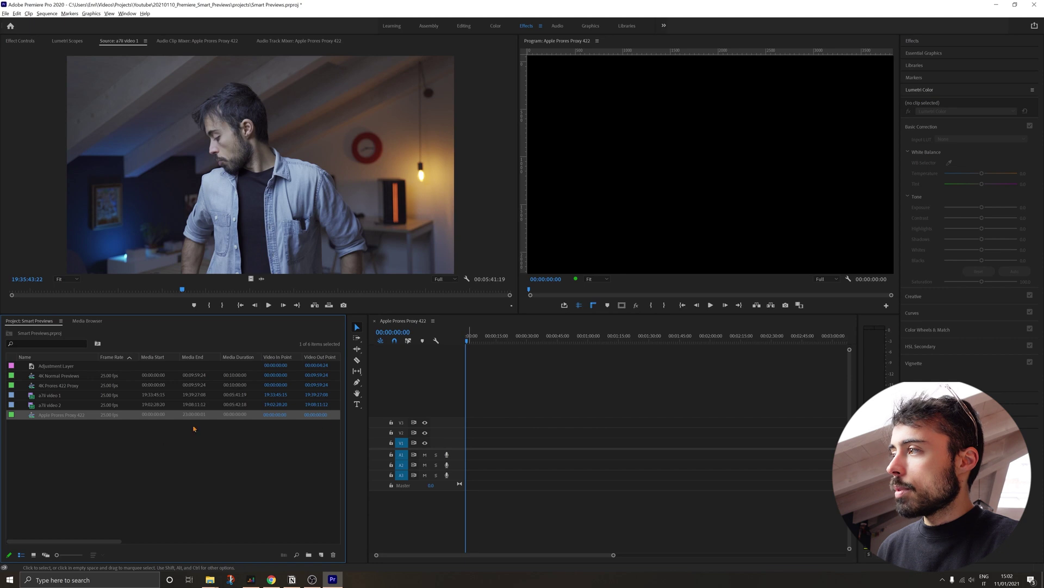
- Place a7II video 1 and 2 together into the sequence timeline
{"action": "left_click", "coordinate": [94, 437]}
{"action": "left_click", "coordinate": [49, 394]}
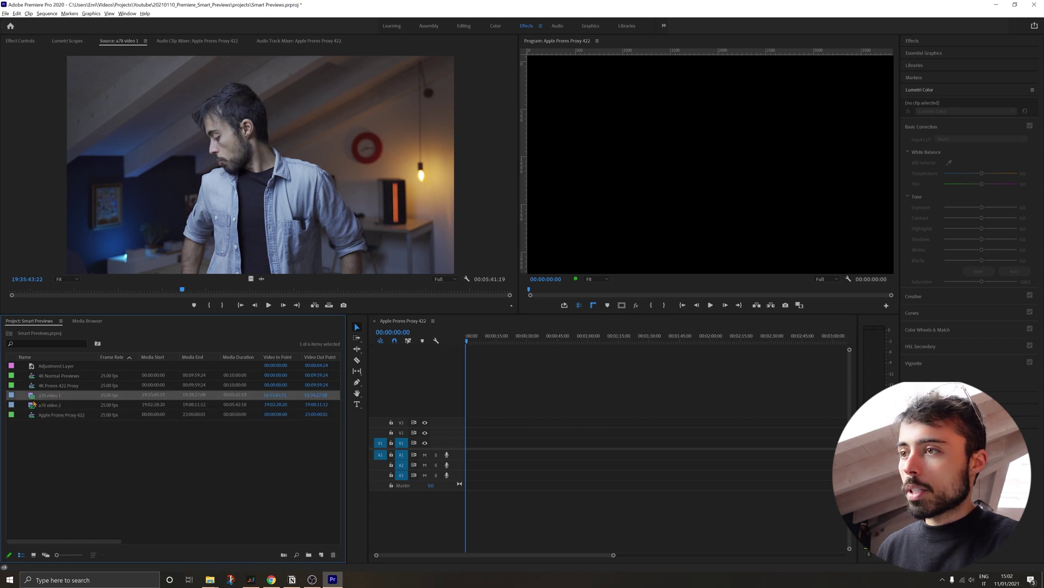
{"action": "left_click", "coordinate": [49, 405], "text": "shift"}
{"action": "left_click_drag", "start_coordinate": [49, 405], "coordinate": [478, 442]}
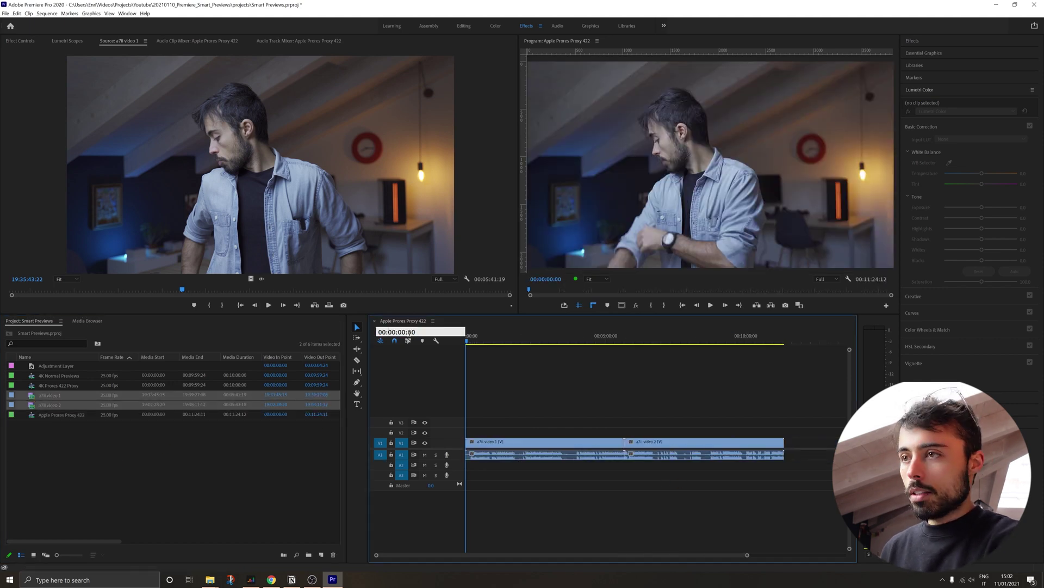
- Add a new Adjustment Layer on track V2 above the clips
{"action": "left_click", "coordinate": [554, 426]}
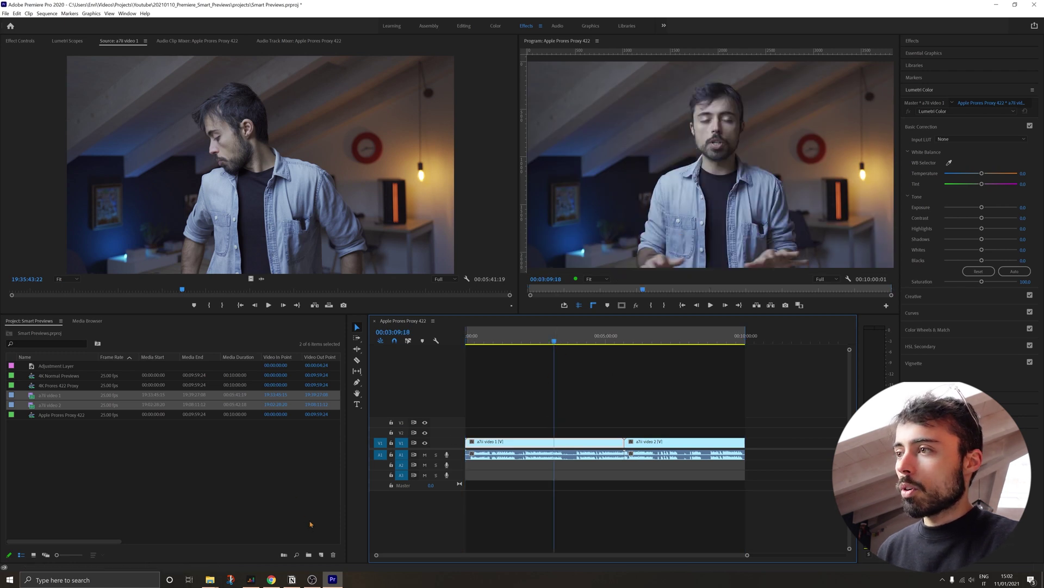
{"action": "left_click", "coordinate": [321, 555]}
{"action": "left_click", "coordinate": [337, 481]}
{"action": "left_click", "coordinate": [534, 317]}
{"action": "left_click_drag", "start_coordinate": [54, 376], "coordinate": [781, 431]}
{"action": "key", "text": "="}
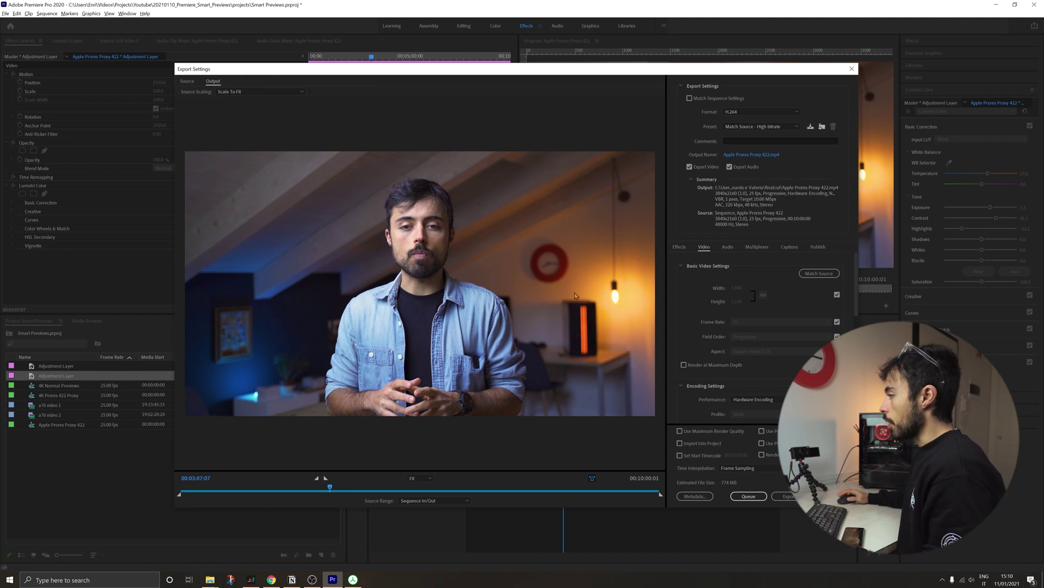
- Set the export format to QuickTime with the Apple ProRes 422 Proxy preset
{"action": "left_click_drag", "start_coordinate": [570, 74], "coordinate": [559, 68]}
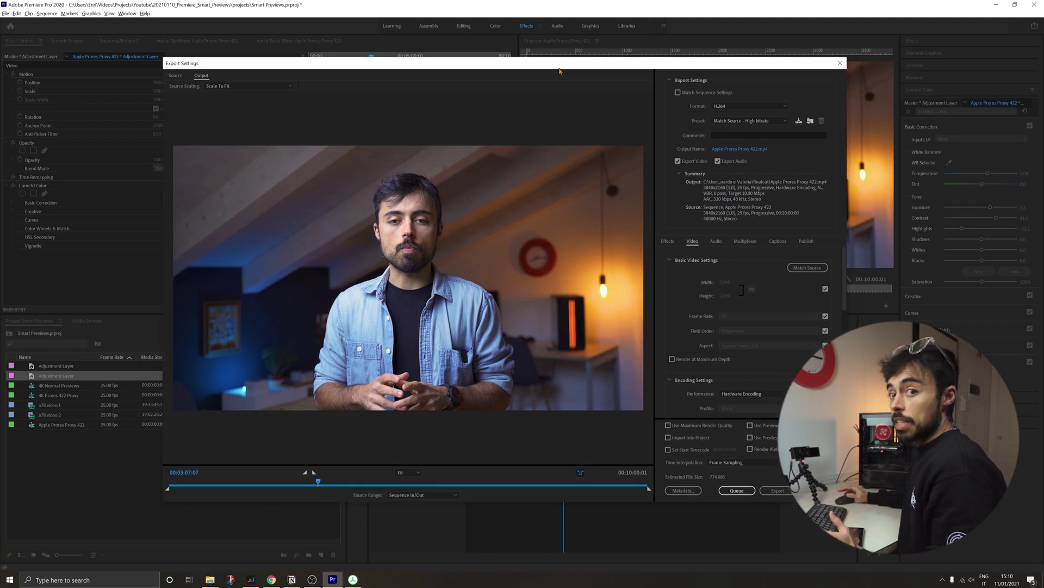
{"action": "left_click", "coordinate": [737, 110]}
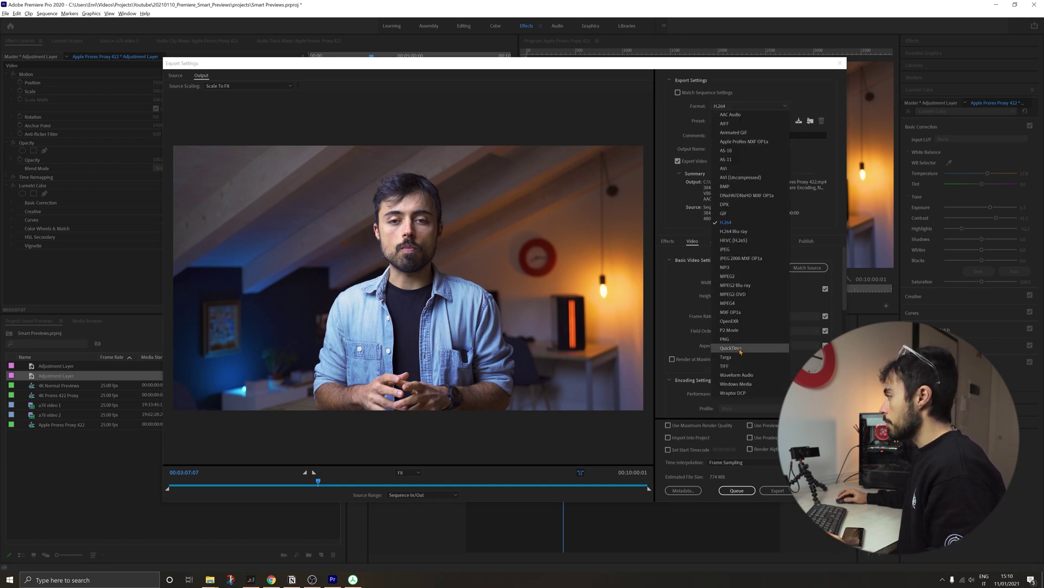
{"action": "left_click", "coordinate": [729, 222]}
{"action": "left_click", "coordinate": [746, 121]}
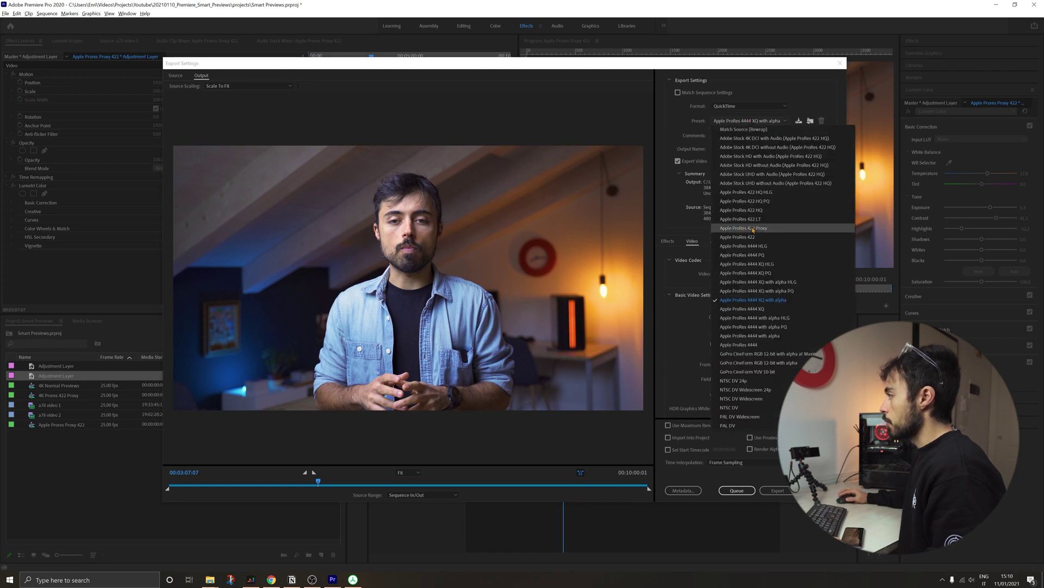
{"action": "left_click", "coordinate": [754, 229]}
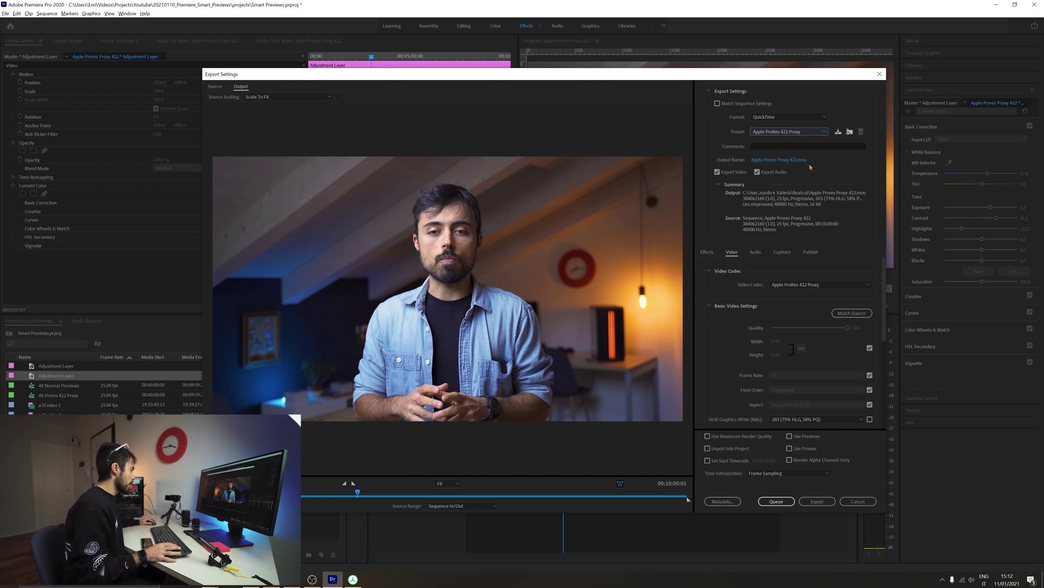
- Enable Use Previews and send the export to the Media Encoder queue
{"action": "scroll", "coordinate": [875, 285], "scroll_direction": "down", "scroll_amount": 5}
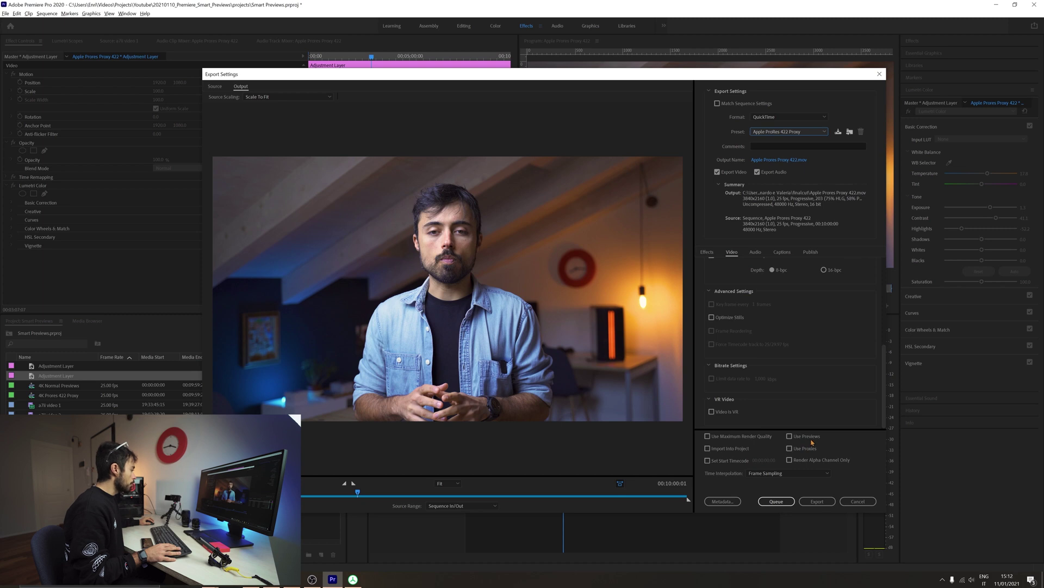
{"action": "left_click", "coordinate": [789, 437]}
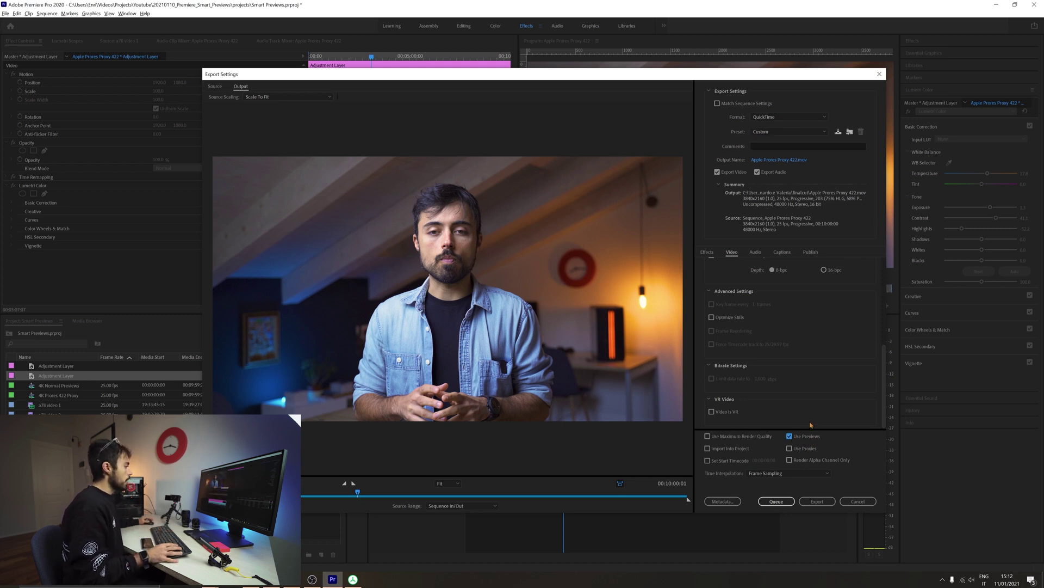
{"action": "left_click", "coordinate": [777, 501]}
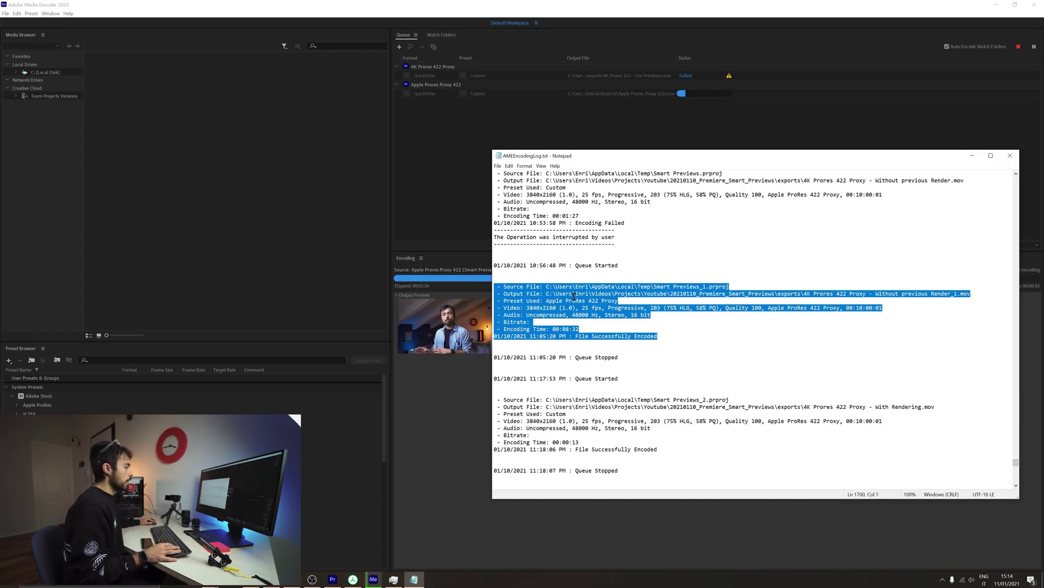
- Review earlier encoding times in AMEEncodingLog.txt and move the Notepad window aside
{"action": "left_click", "coordinate": [668, 337]}
{"action": "scroll", "coordinate": [668, 337], "scroll_direction": "down", "scroll_amount": 2}
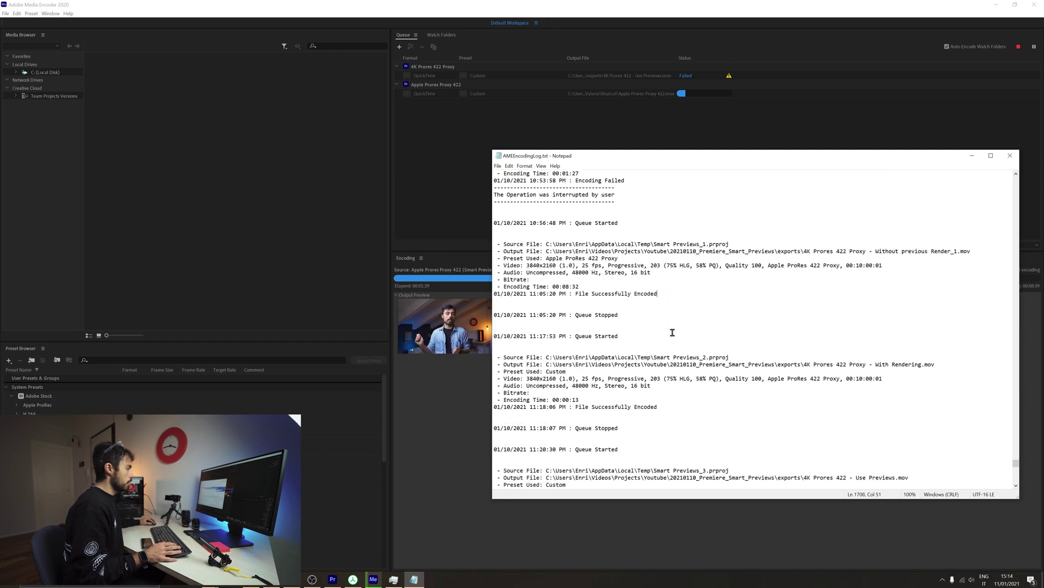
{"action": "left_click_drag", "start_coordinate": [684, 161], "coordinate": [657, 182]}
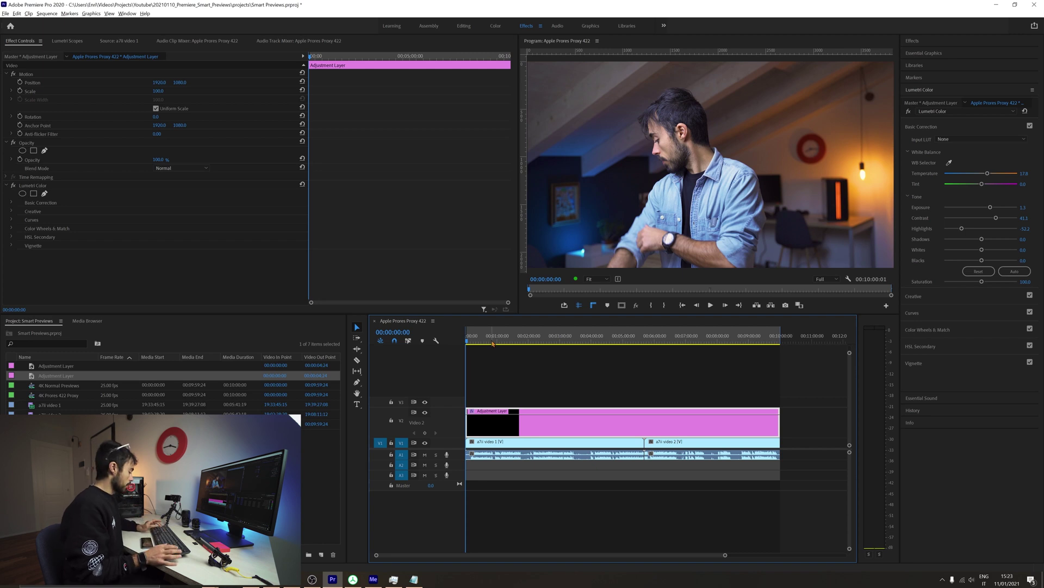
- Jump to the sequence end and render the whole sequence with Render In to Out
{"action": "key", "text": "End"}
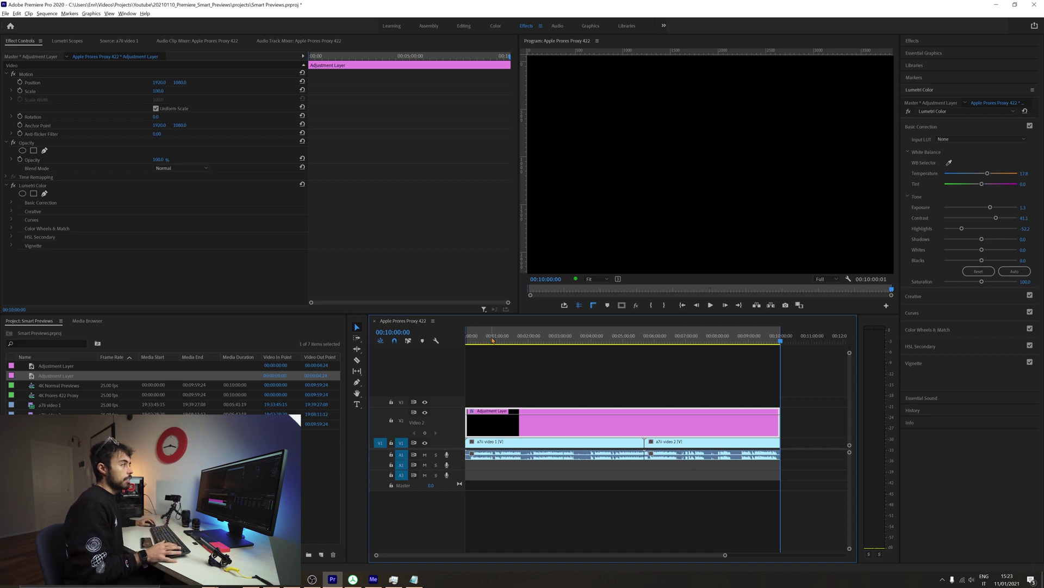
{"action": "left_click", "coordinate": [47, 14]}
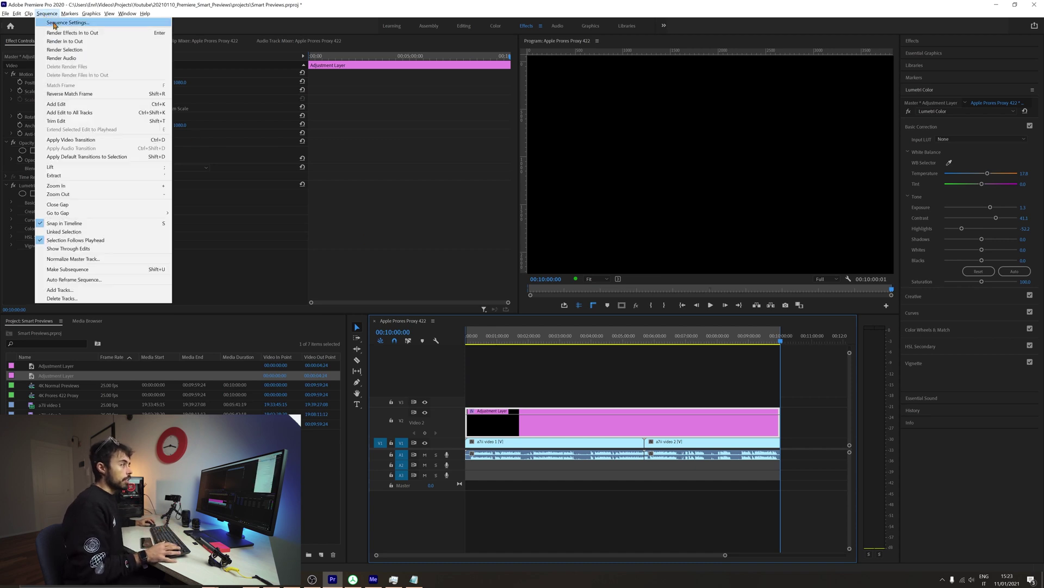
{"action": "left_click", "coordinate": [63, 42]}
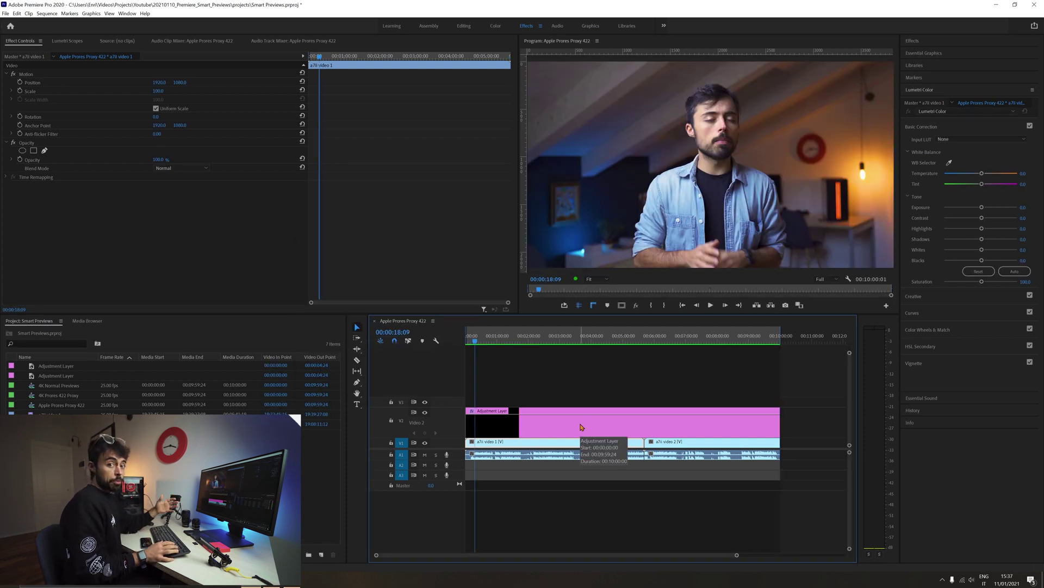
- Scrub the rendered sequence to check it, then open Export Settings with Ctrl+M
{"action": "left_click_drag", "start_coordinate": [476, 333], "coordinate": [551, 341]}
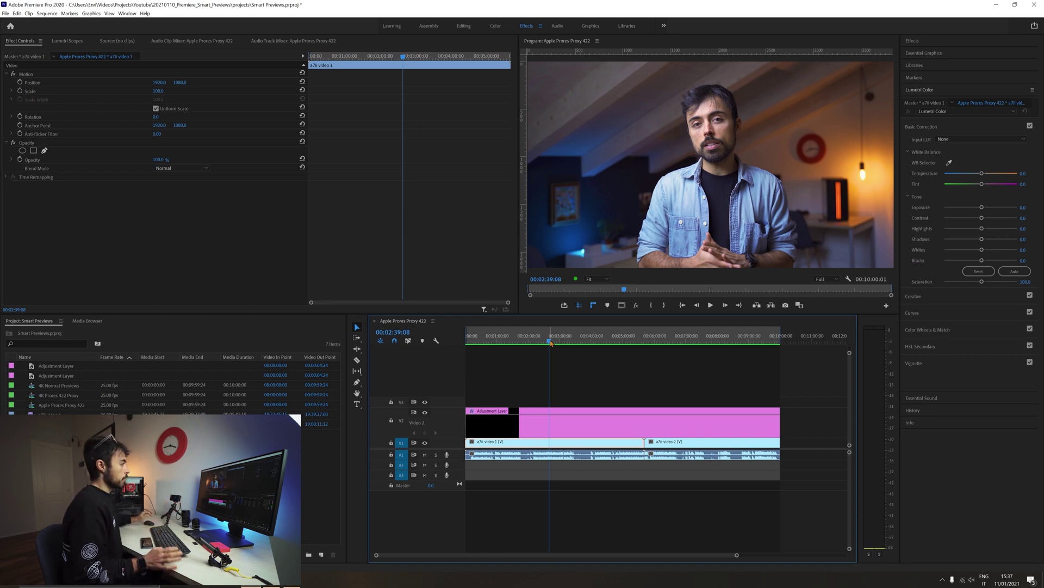
{"action": "key", "text": "ctrl+m"}
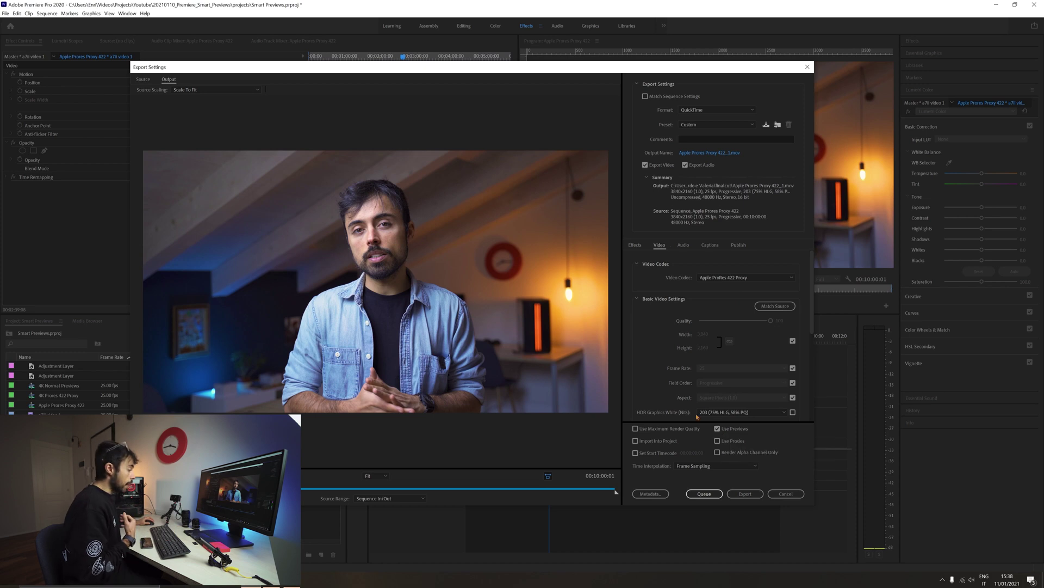
- Queue the Apple Prores Proxy 422 export in Adobe Media Encoder
{"action": "left_click", "coordinate": [704, 494]}
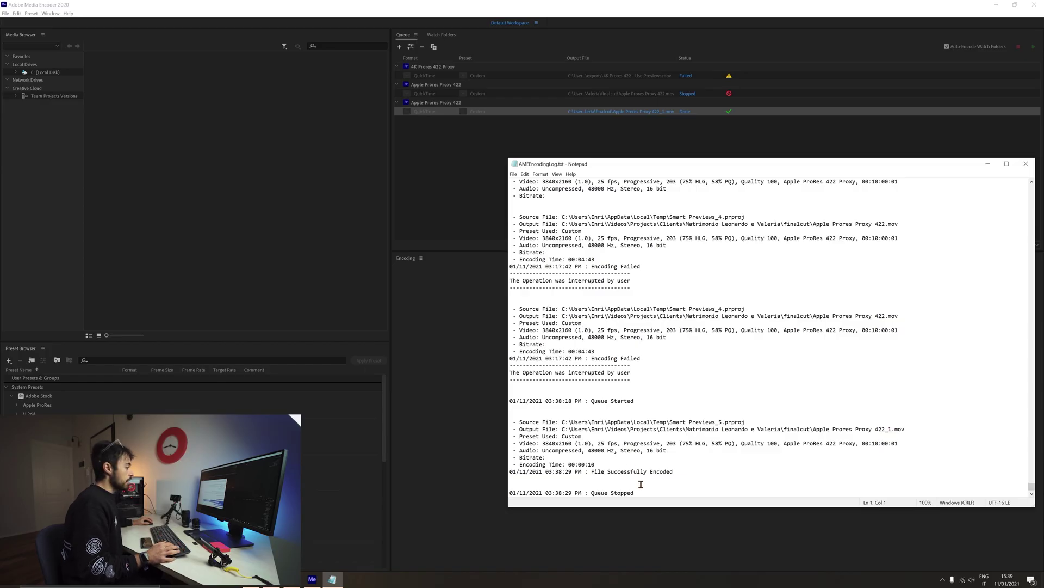
- Select the latest log entry to read its 00:00:10 encoding time
{"action": "left_click_drag", "start_coordinate": [641, 491], "coordinate": [508, 391]}
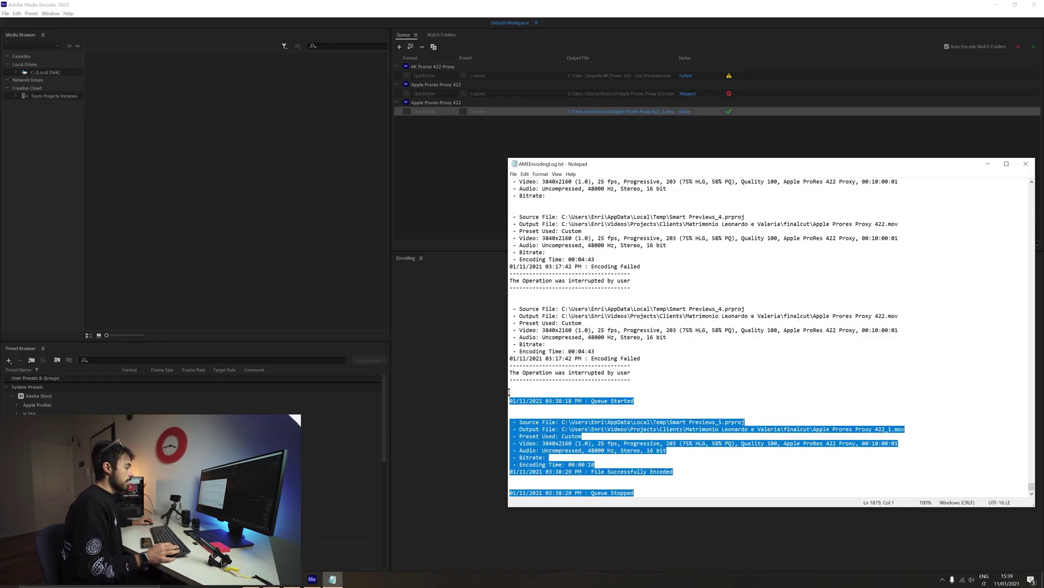
{"action": "left_click", "coordinate": [596, 483]}
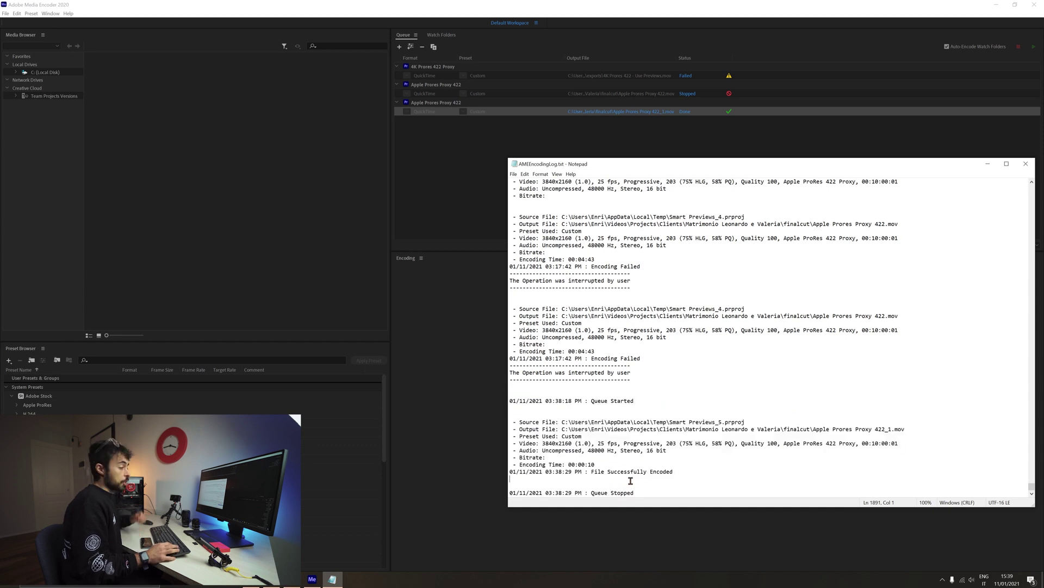
{"action": "left_click_drag", "start_coordinate": [591, 464], "coordinate": [510, 462]}
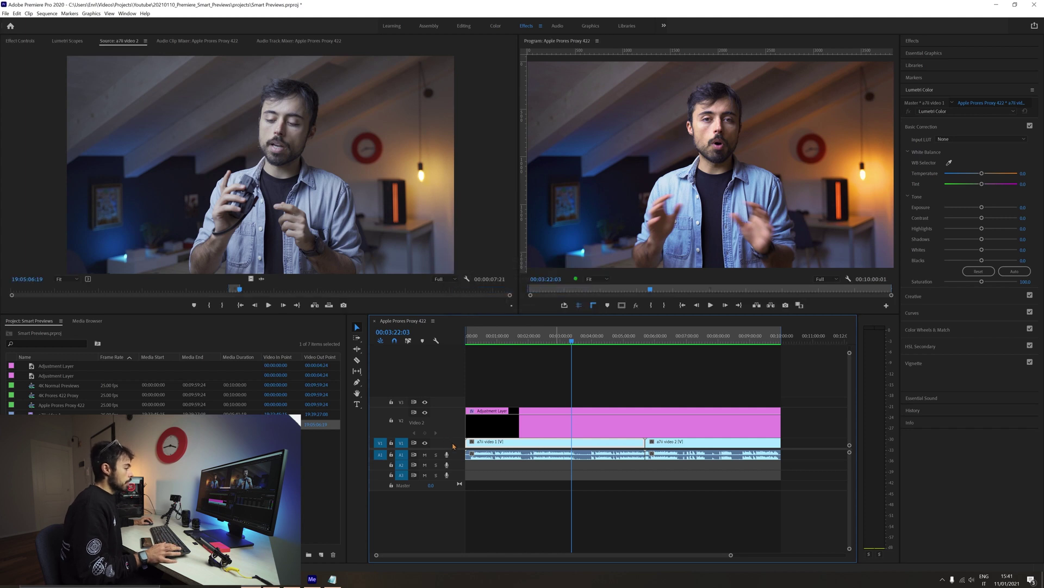
- Mark an In/Out section of the a7ii video 2 source clip and place it on track V1
{"action": "double_click", "coordinate": [452, 445]}
{"action": "left_click", "coordinate": [654, 437]}
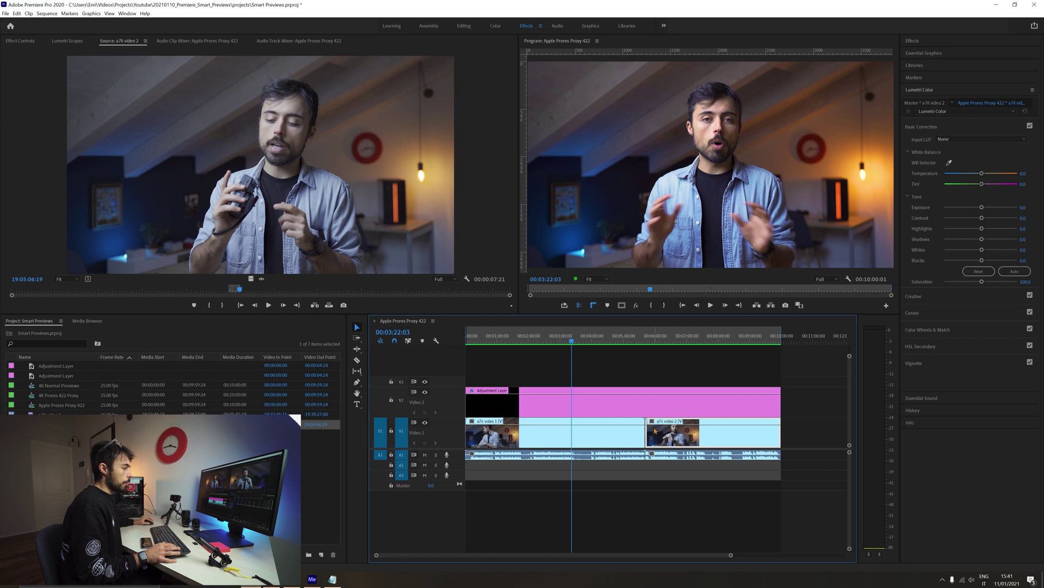
{"action": "key", "text": "shift+2"}
{"action": "left_click", "coordinate": [151, 289]}
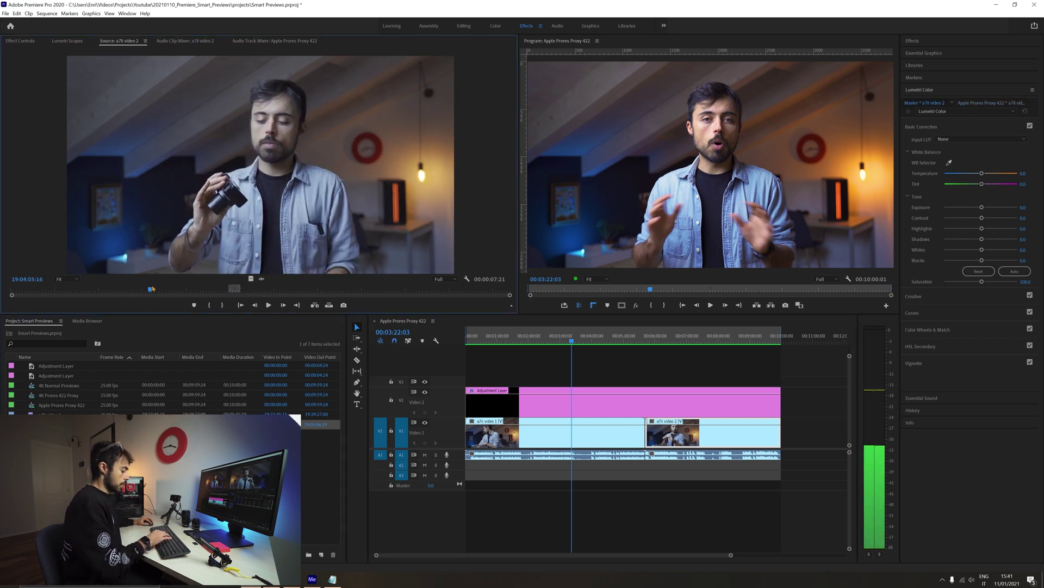
{"action": "key", "text": "i"}
{"action": "left_click", "coordinate": [165, 288]}
{"action": "key", "text": "o"}
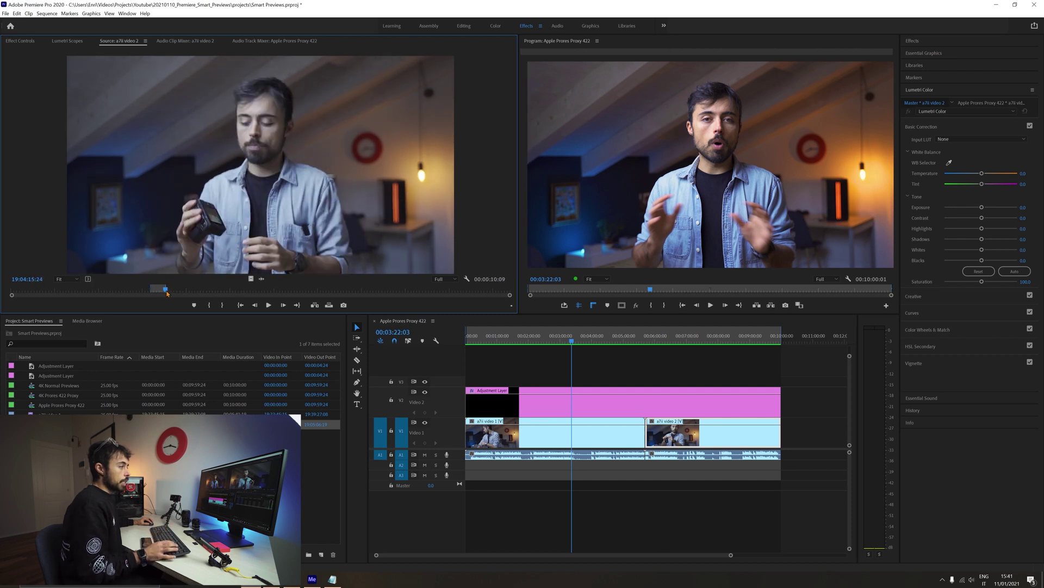
{"action": "left_click_drag", "start_coordinate": [251, 279], "coordinate": [570, 436]}
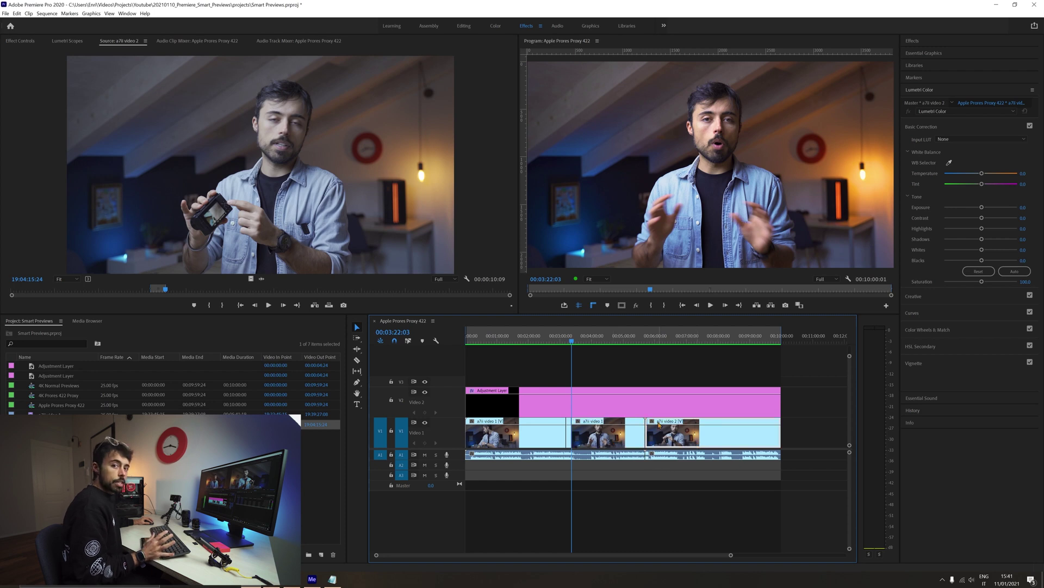
- Play back the sequence around 00:03:12 to review the new a7ii video 2 edit
{"action": "left_click", "coordinate": [568, 345]}
{"action": "key", "text": "space"}
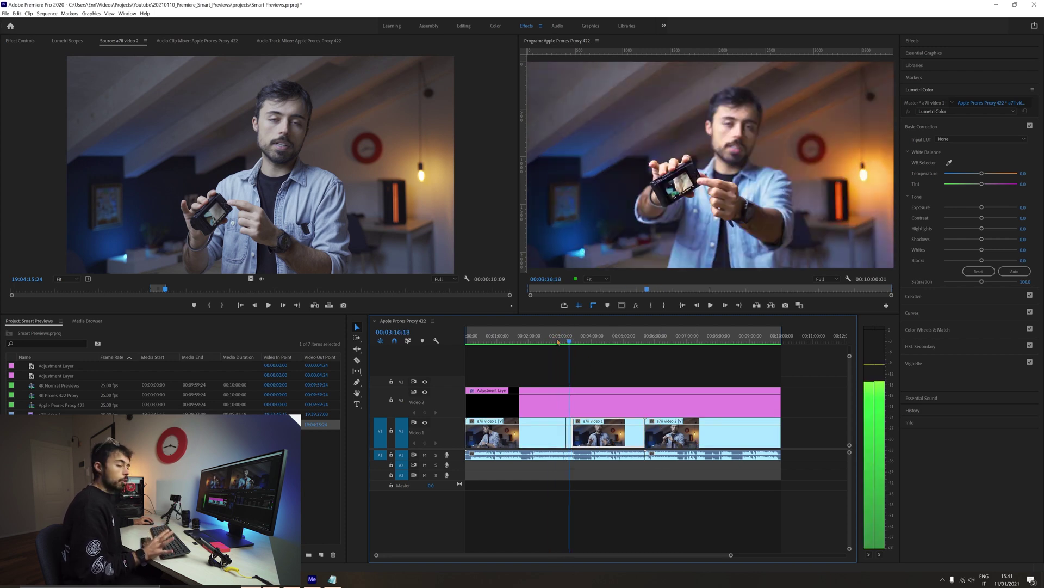
{"action": "left_click", "coordinate": [569, 345]}
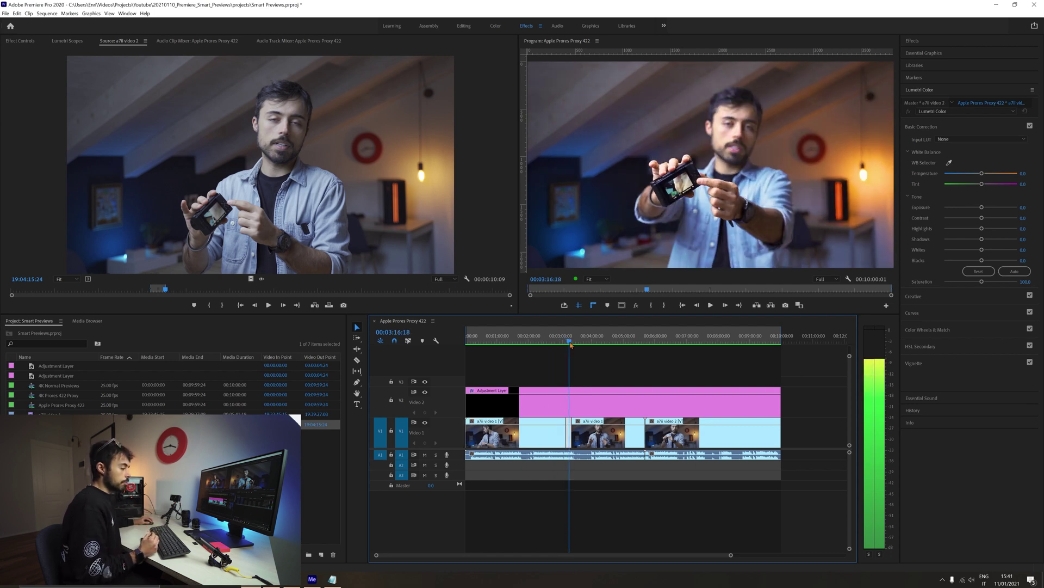
{"action": "key", "text": "space"}
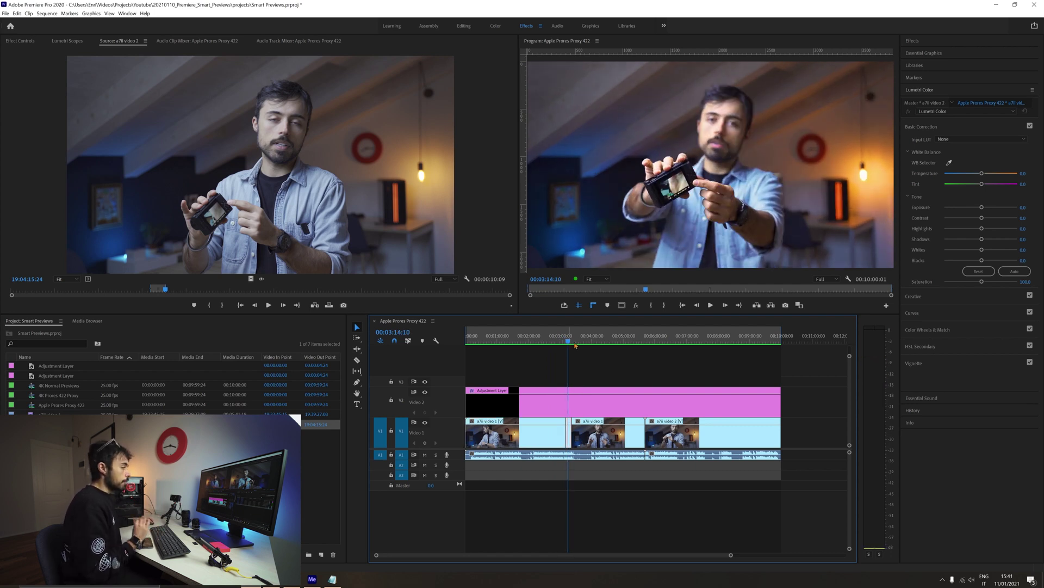
{"action": "left_click", "coordinate": [698, 443]}
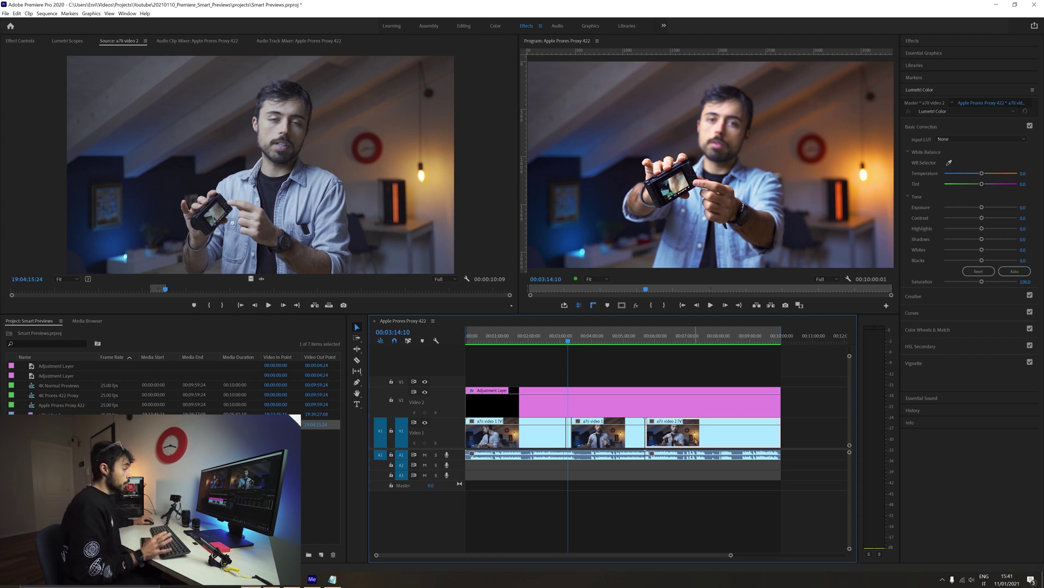
{"action": "key", "text": "space"}
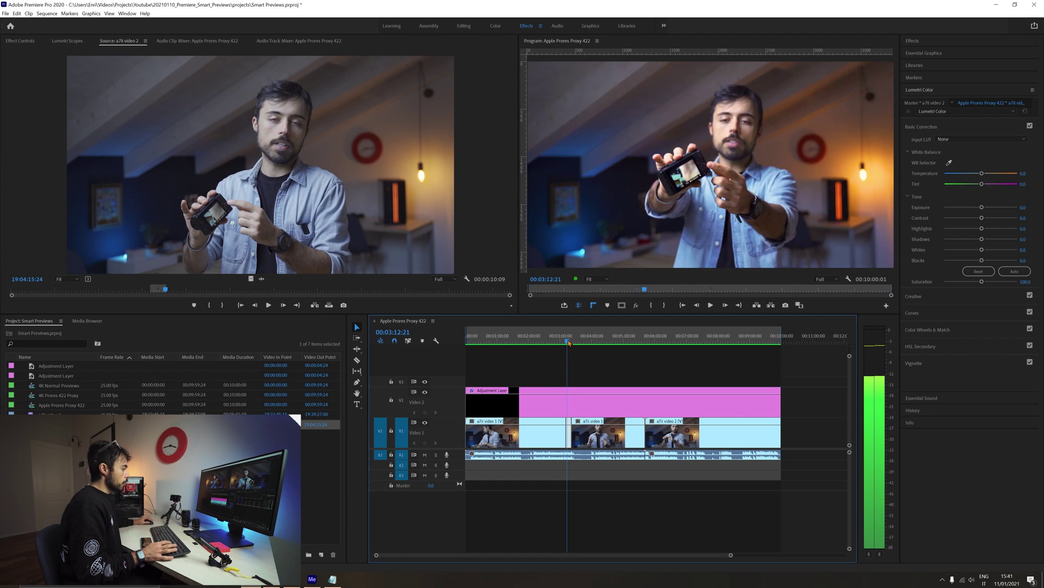
{"action": "left_click", "coordinate": [568, 343]}
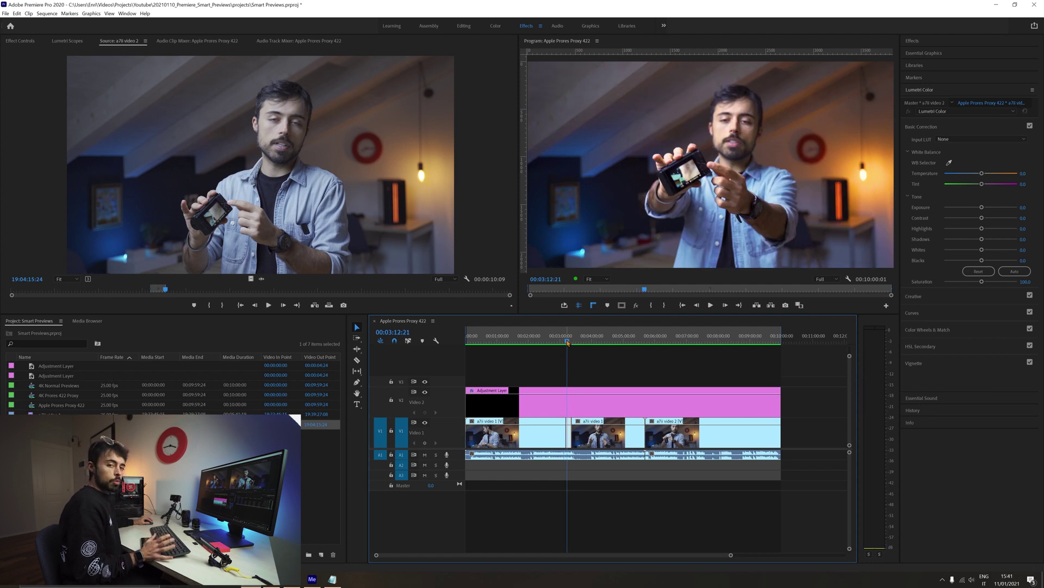
- Extend the a7ii video 2 clip's right edge past the adjustment layer
{"action": "scroll", "coordinate": [597, 349], "scroll_direction": "down", "scroll_amount": 3}
{"action": "left_click_drag", "start_coordinate": [678, 432], "coordinate": [695, 432]}
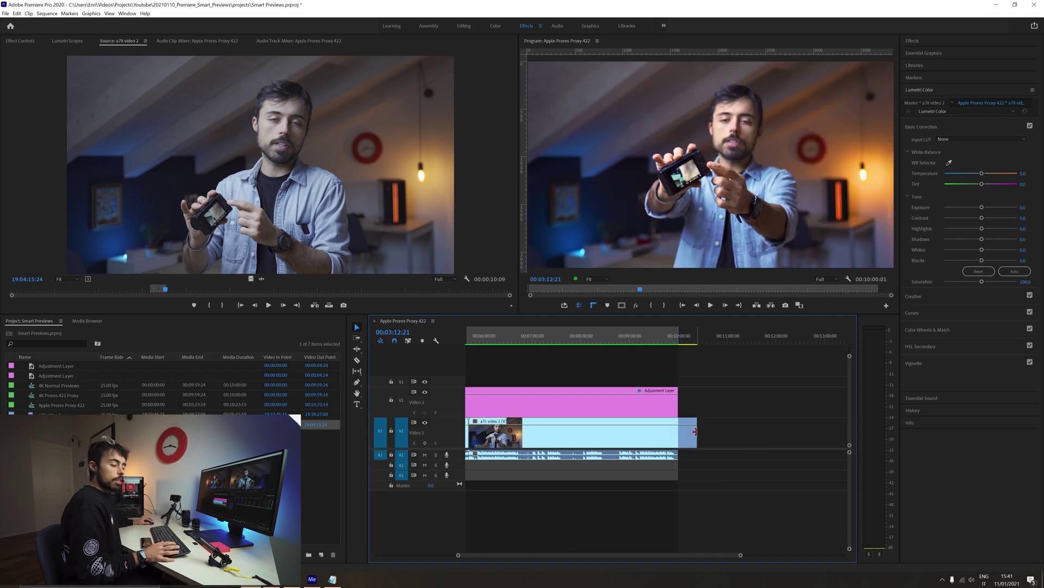
{"action": "left_click", "coordinate": [687, 341]}
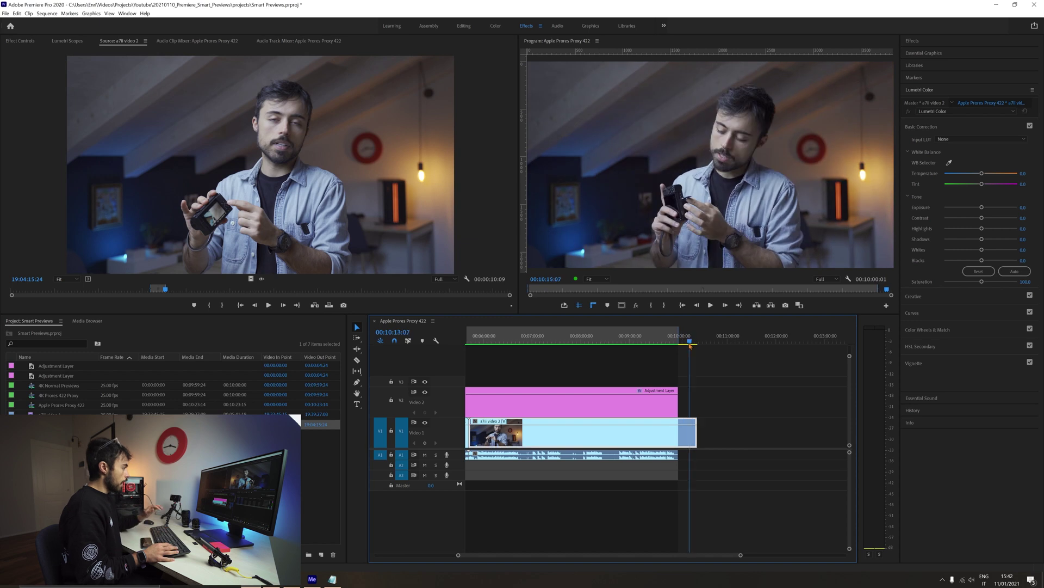
- Check the sequence's end frame, then bring up Export Settings with Ctrl+M
{"action": "key", "text": "Down"}
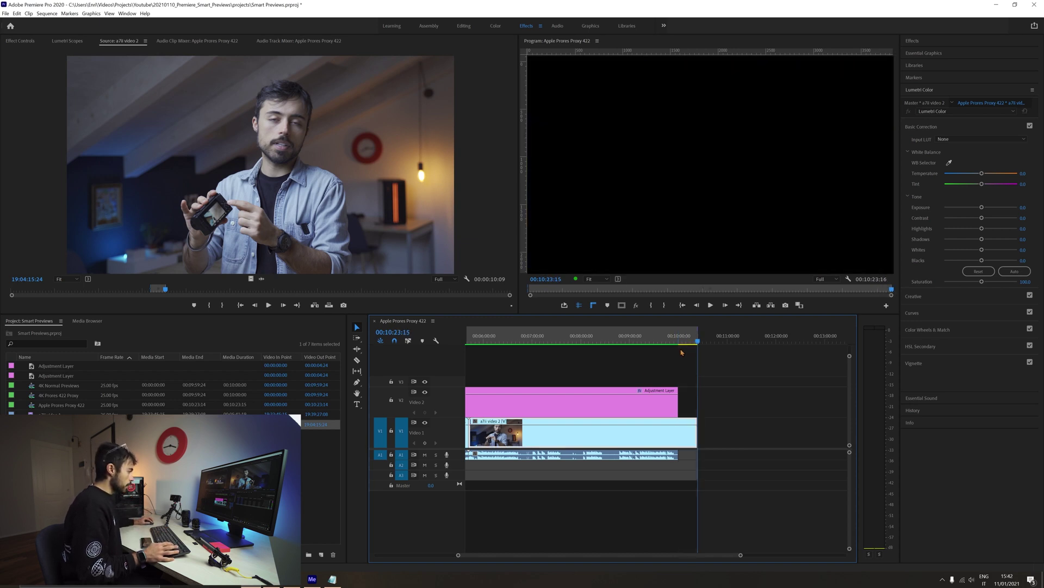
{"action": "key", "text": "minus"}
{"action": "key", "text": "minus"}
{"action": "key", "text": "minus"}
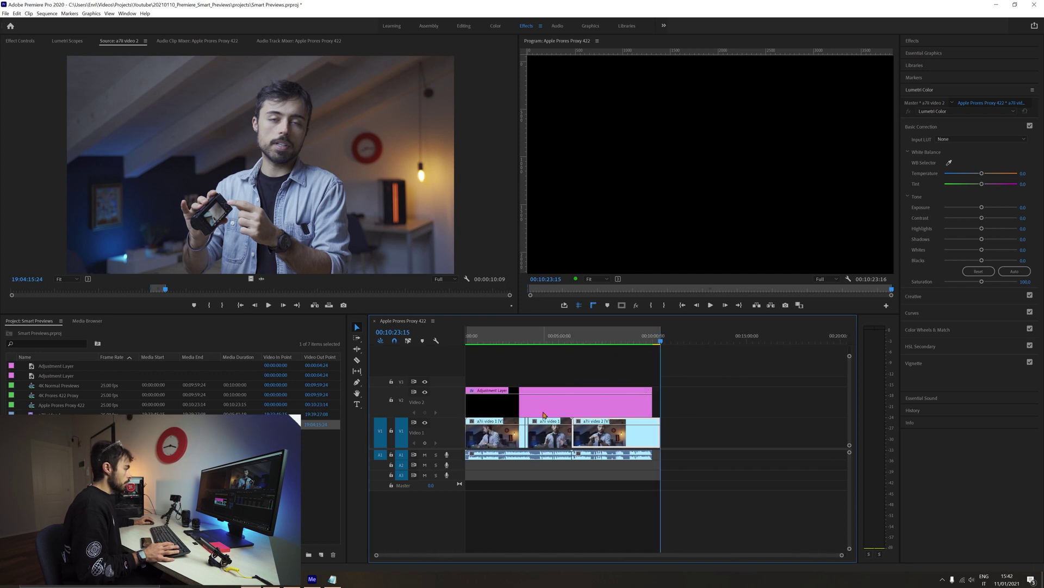
{"action": "key", "text": "equal"}
{"action": "key", "text": "equal"}
{"action": "mouse_move", "coordinate": [654, 338]}
{"action": "left_mouse_down"}
{"action": "mouse_move", "coordinate": [664, 339]}
{"action": "mouse_move", "coordinate": [655, 345]}
{"action": "left_mouse_up"}
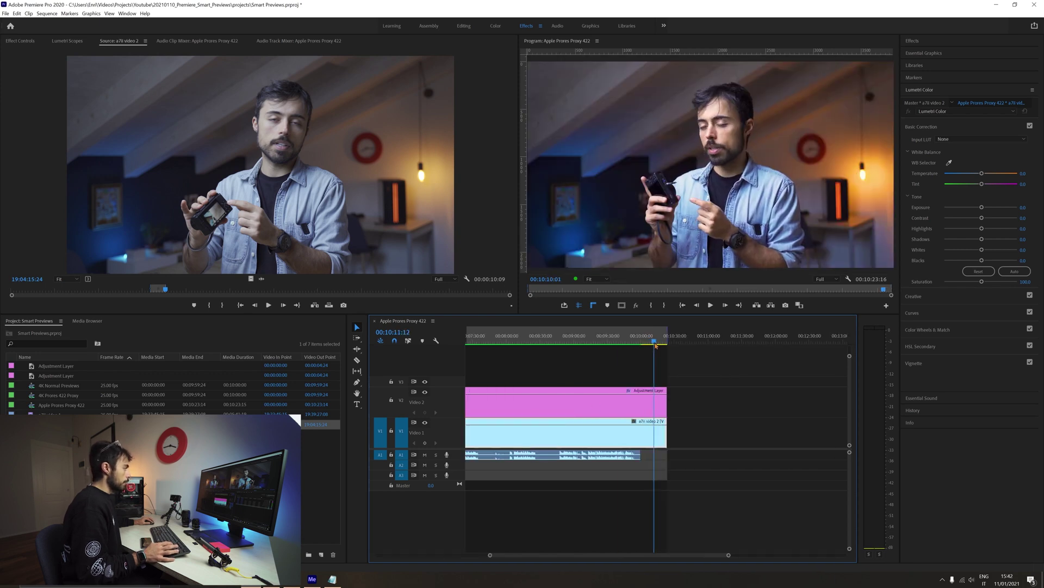
{"action": "key", "text": "minus"}
{"action": "key", "text": "minus"}
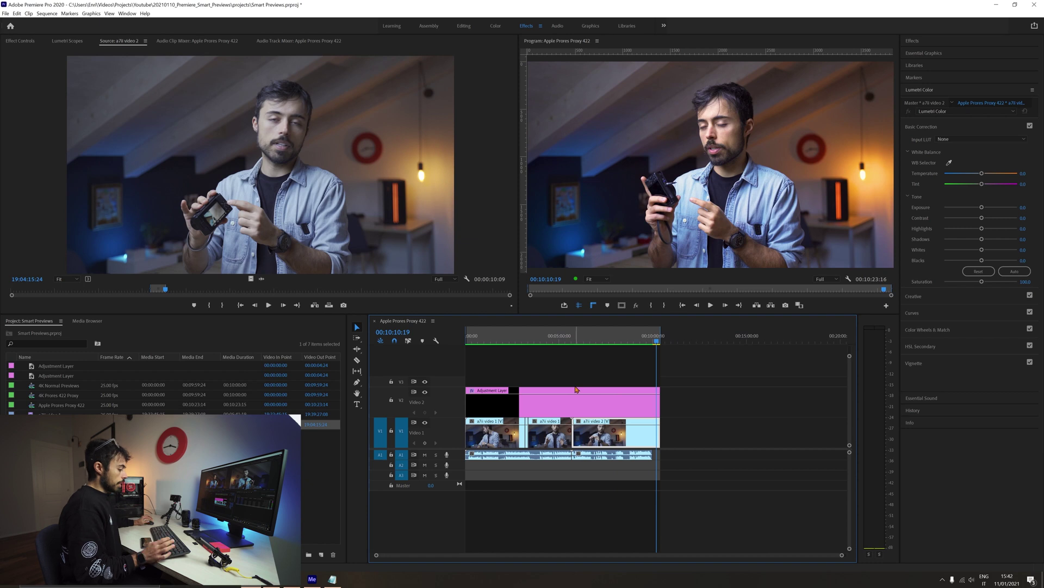
{"action": "key", "text": "ctrl+m"}
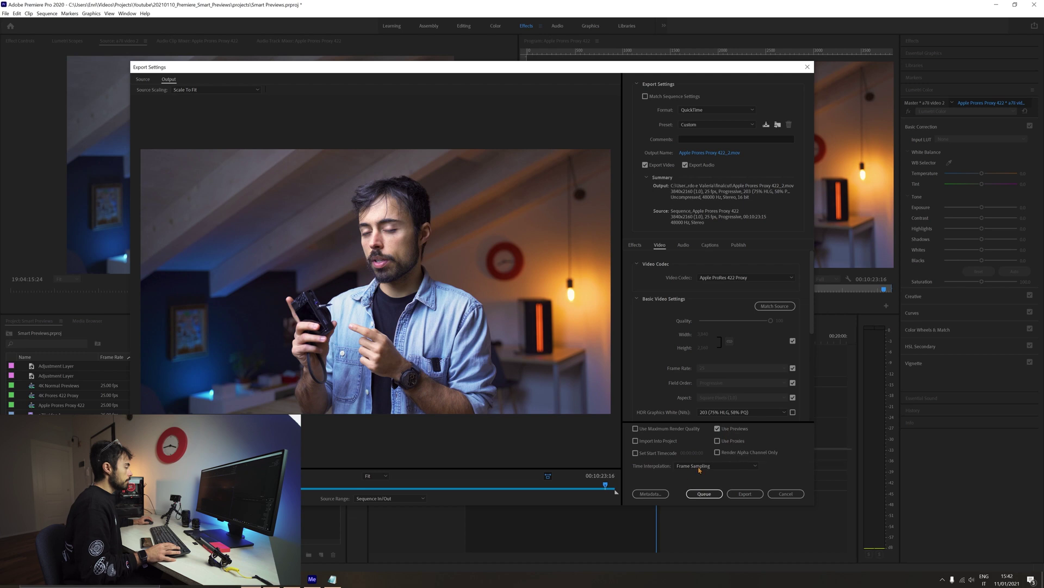
- Queue the Apple Prores Proxy 422_2.mov export, encode it in Media Encoder and view its log
{"action": "left_click", "coordinate": [704, 493]}
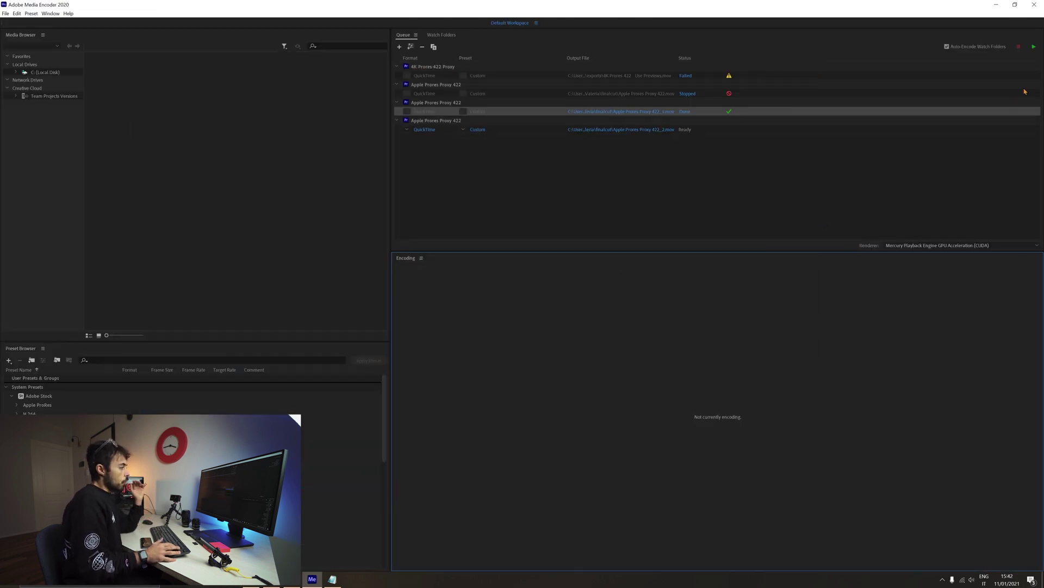
{"action": "left_click", "coordinate": [1036, 47]}
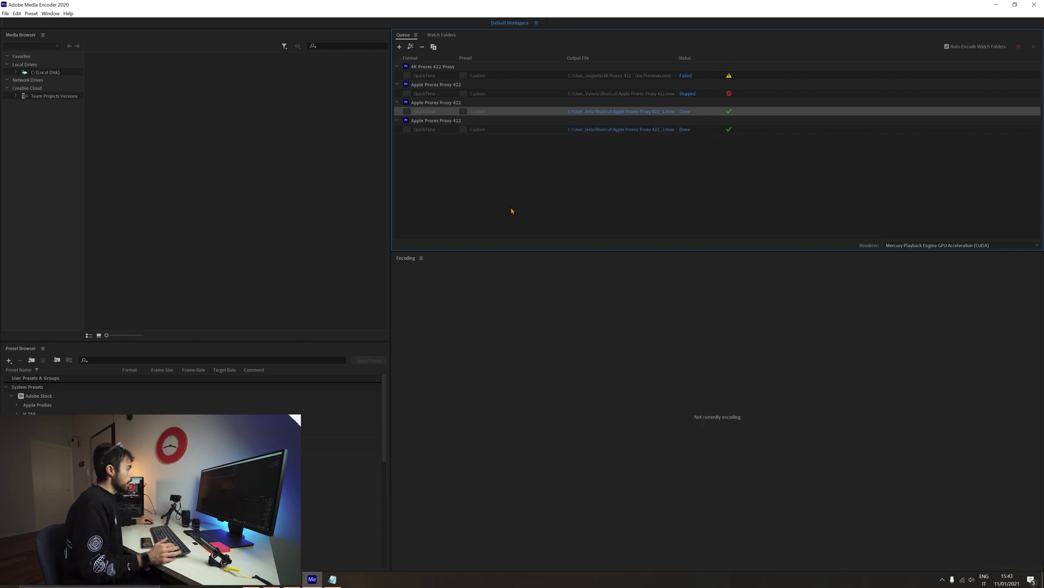
{"action": "left_click", "coordinate": [685, 130]}
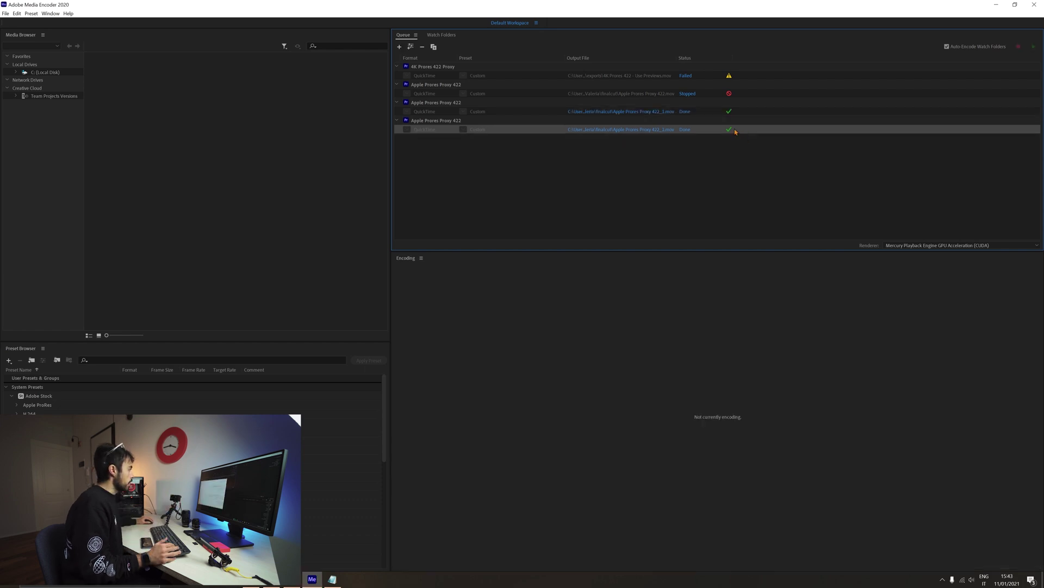
{"action": "left_click_drag", "start_coordinate": [1032, 191], "coordinate": [1041, 498]}
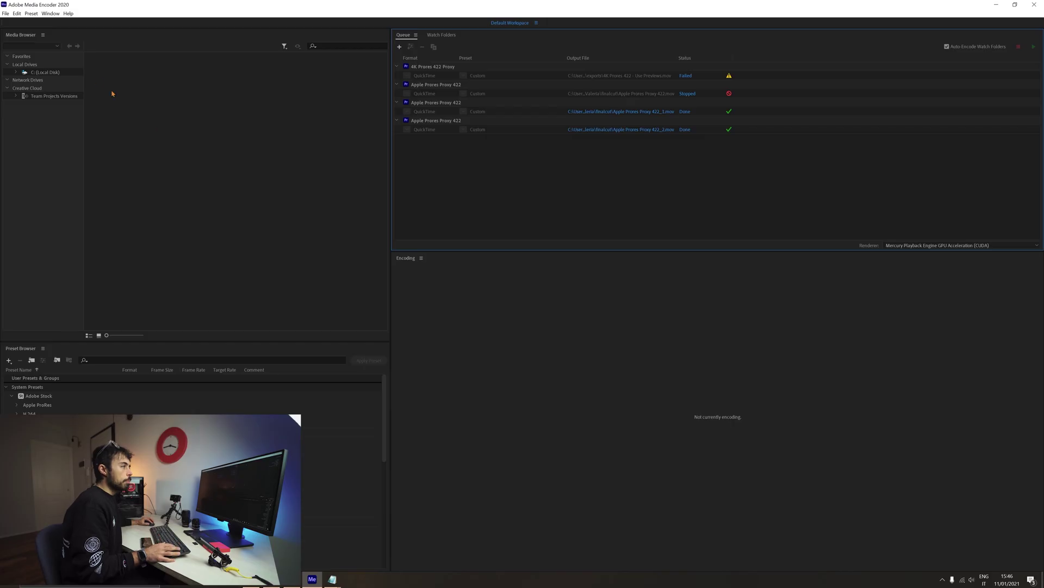
- Add Apple Prores Proxy 422_2.mov from the finalcut folder as a new source job
{"action": "left_click", "coordinate": [5, 13]}
{"action": "left_click", "coordinate": [14, 23]}
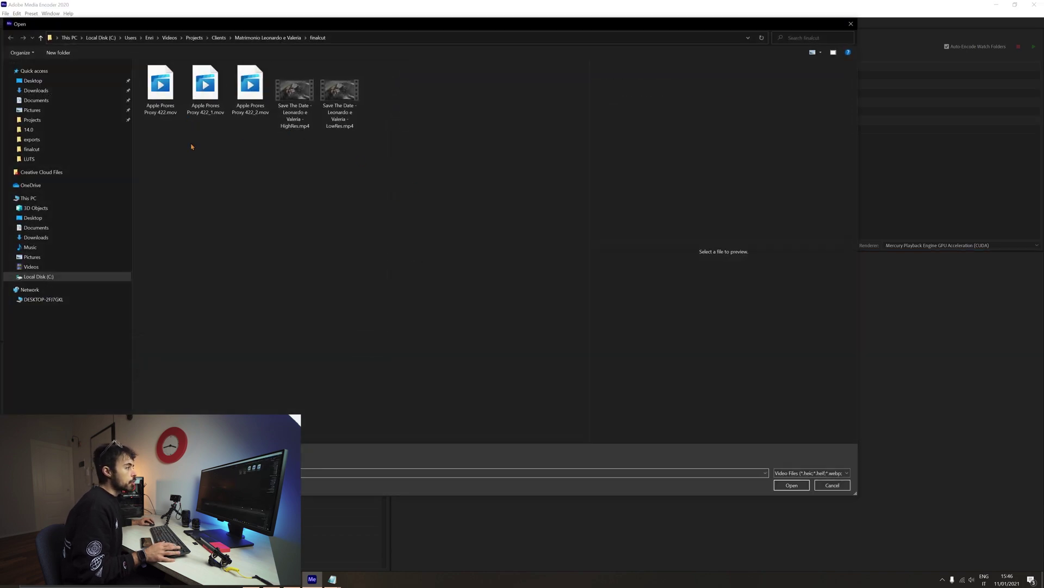
{"action": "double_click", "coordinate": [249, 97]}
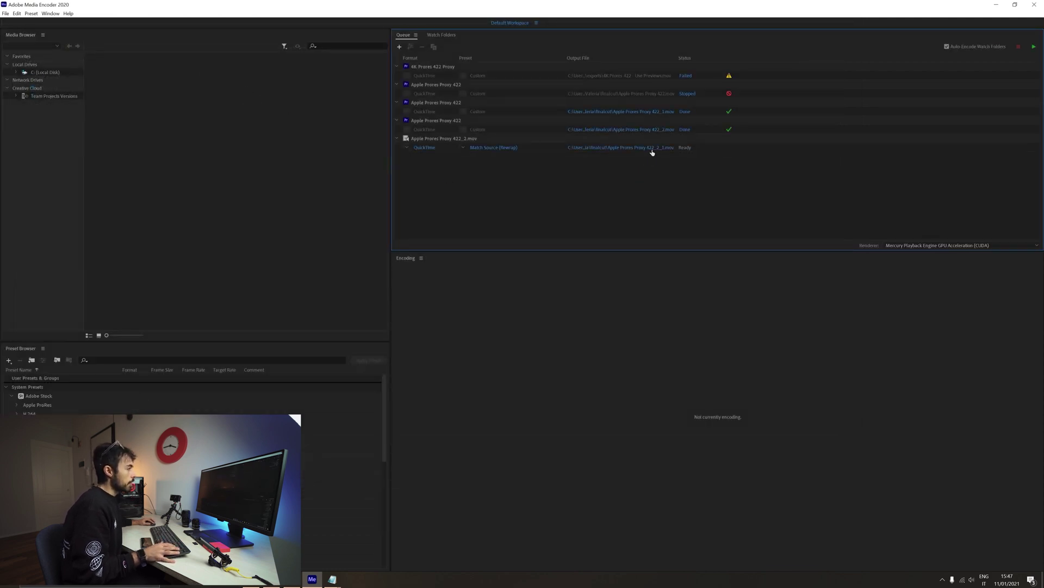
- Set the new job to H.264 with CBR at 40 Mbps target bitrate and start encoding
{"action": "left_click", "coordinate": [428, 149]}
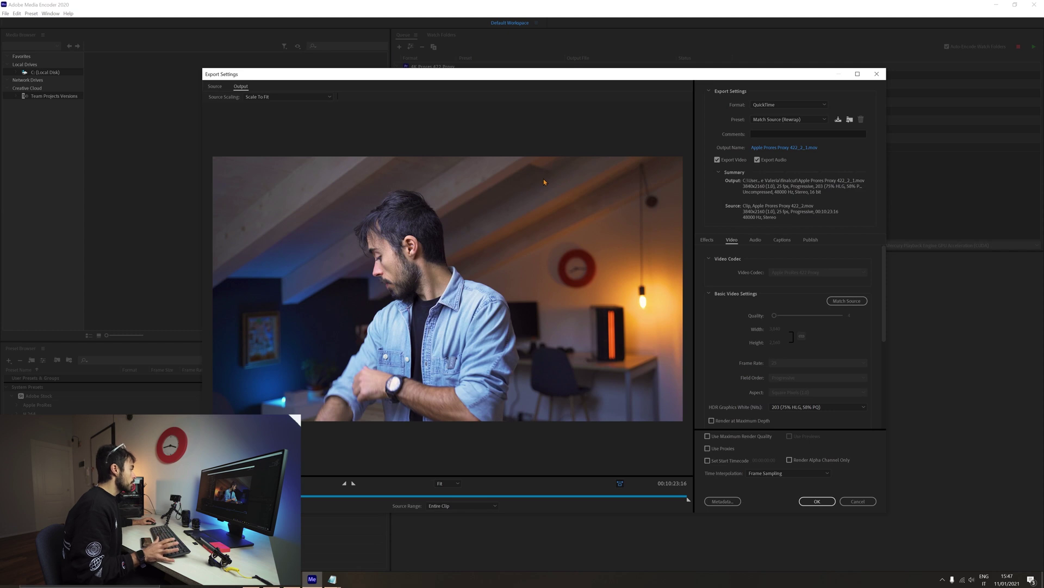
{"action": "left_click", "coordinate": [774, 106]}
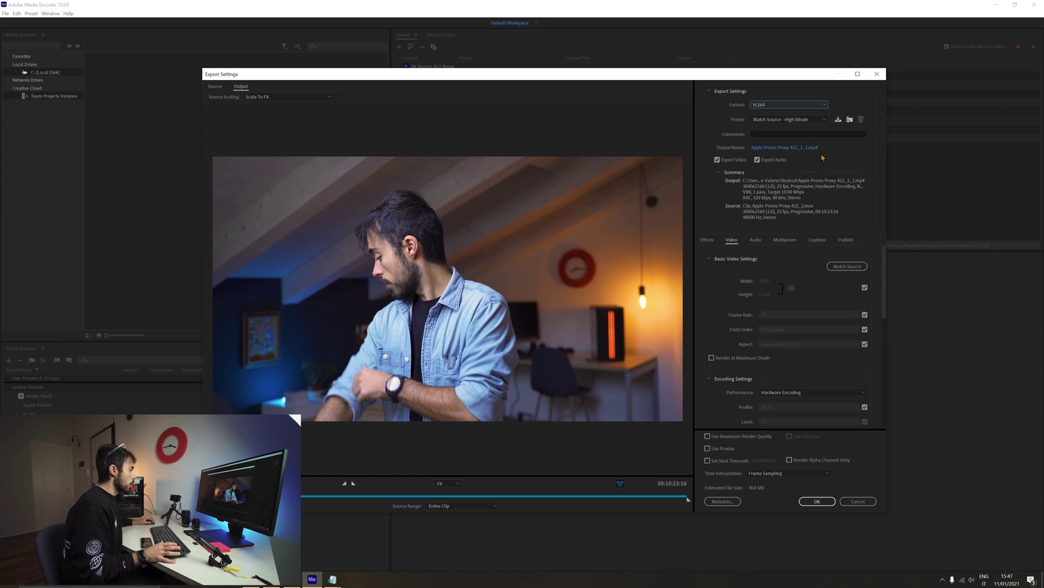
{"action": "scroll", "coordinate": [871, 373], "scroll_direction": "down", "scroll_amount": 10}
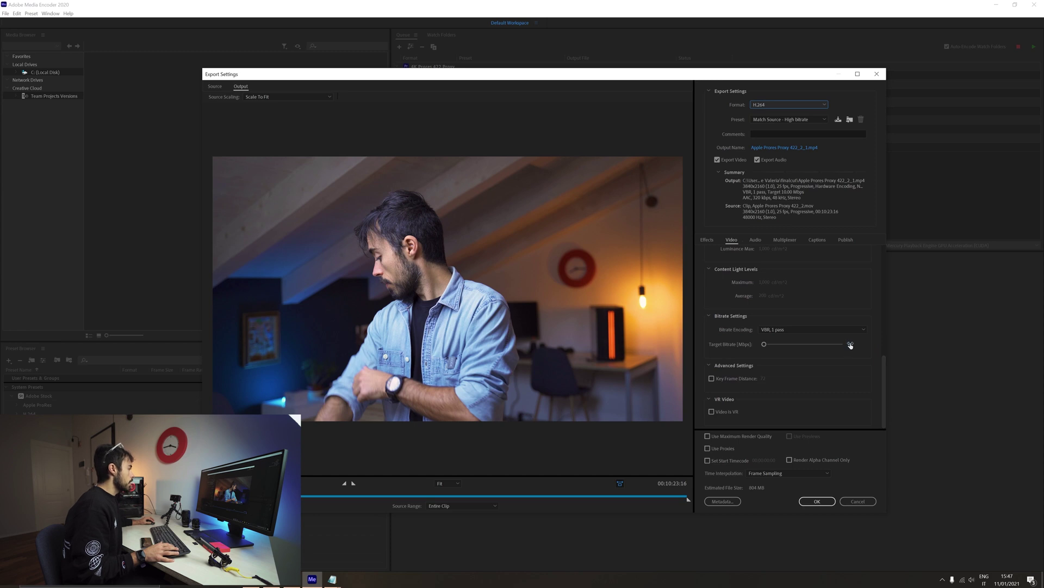
{"action": "left_click", "coordinate": [811, 329]}
{"action": "left_click", "coordinate": [812, 338]}
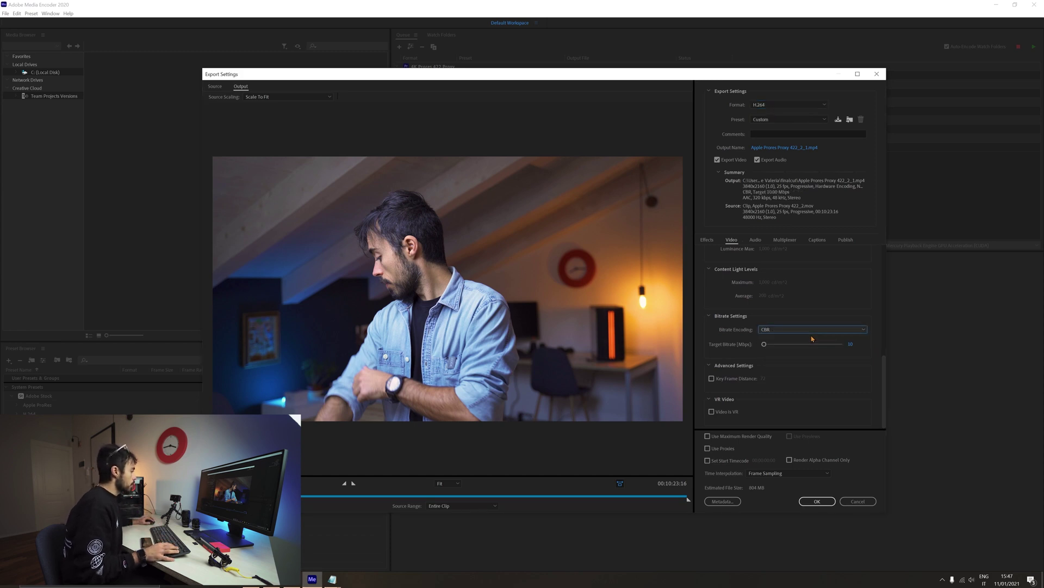
{"action": "left_click", "coordinate": [850, 344]}
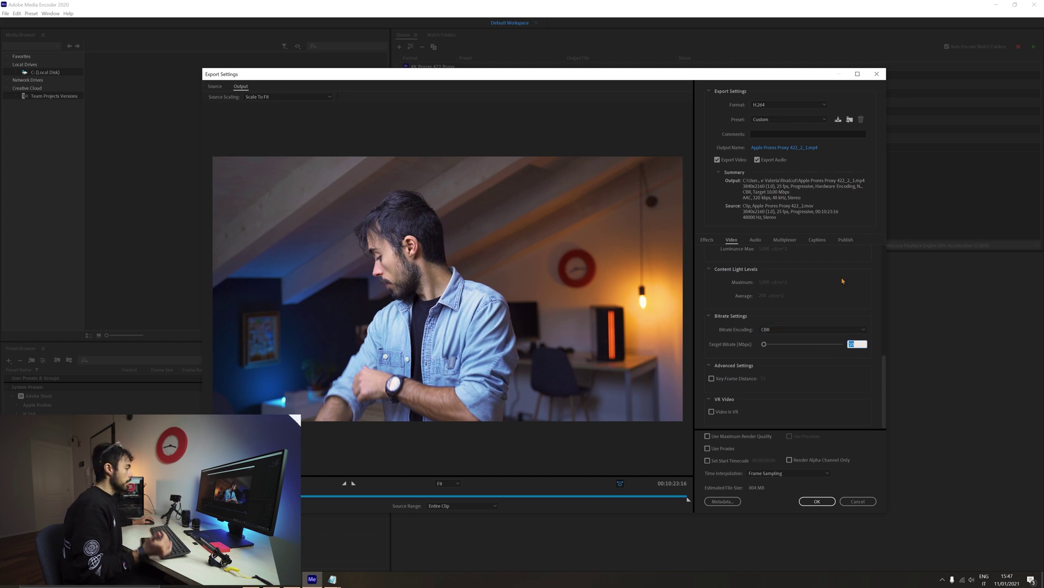
{"action": "type", "text": "40"}
{"action": "key", "text": "Tab"}
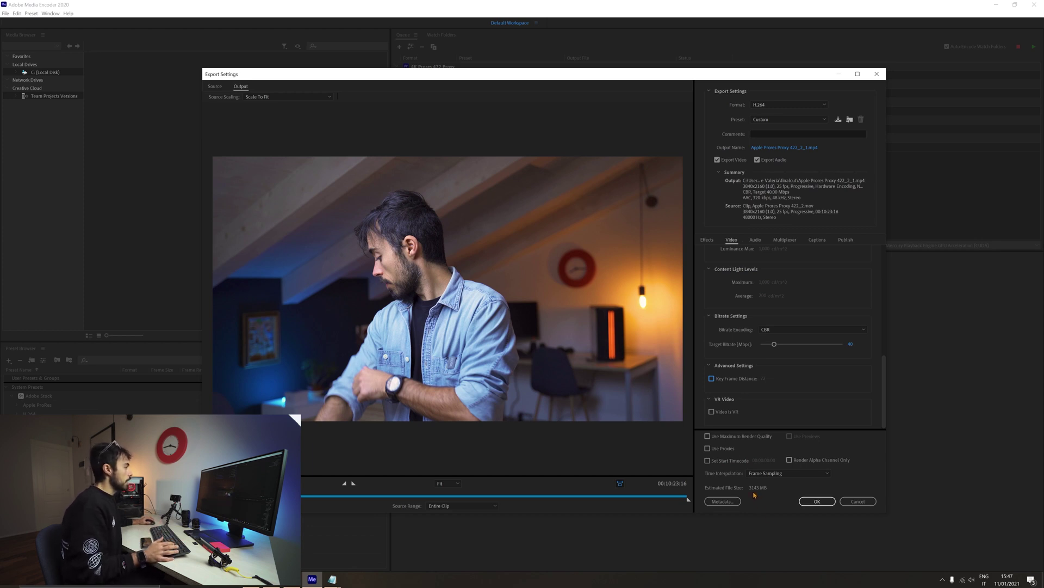
{"action": "left_click", "coordinate": [820, 501]}
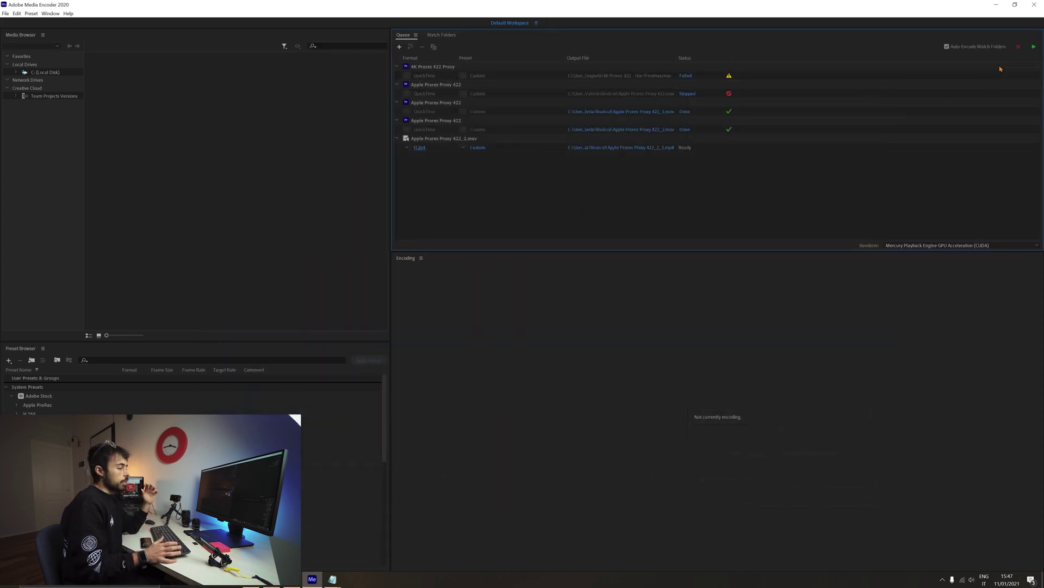
{"action": "left_click", "coordinate": [1033, 48]}
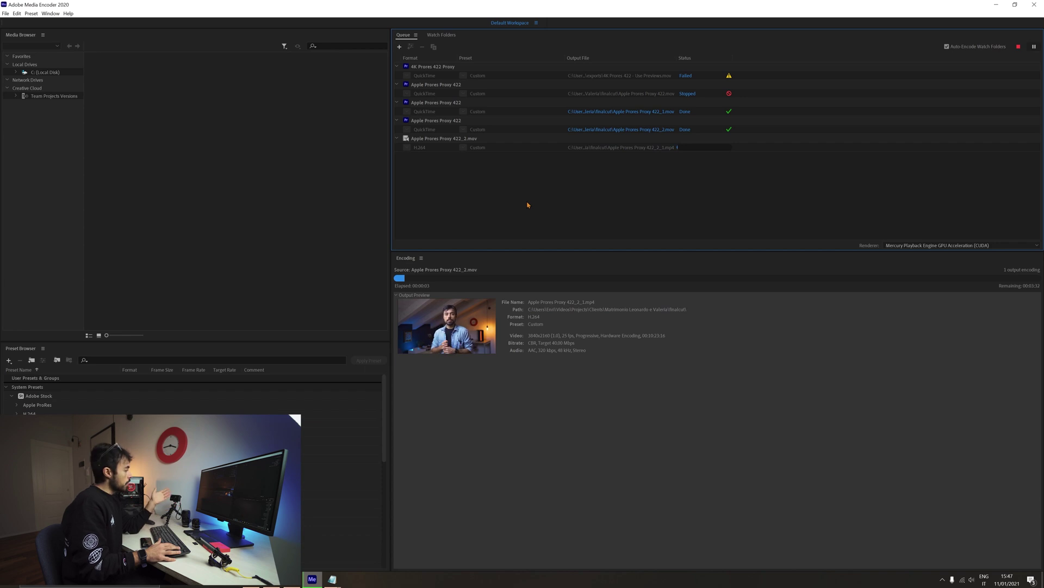